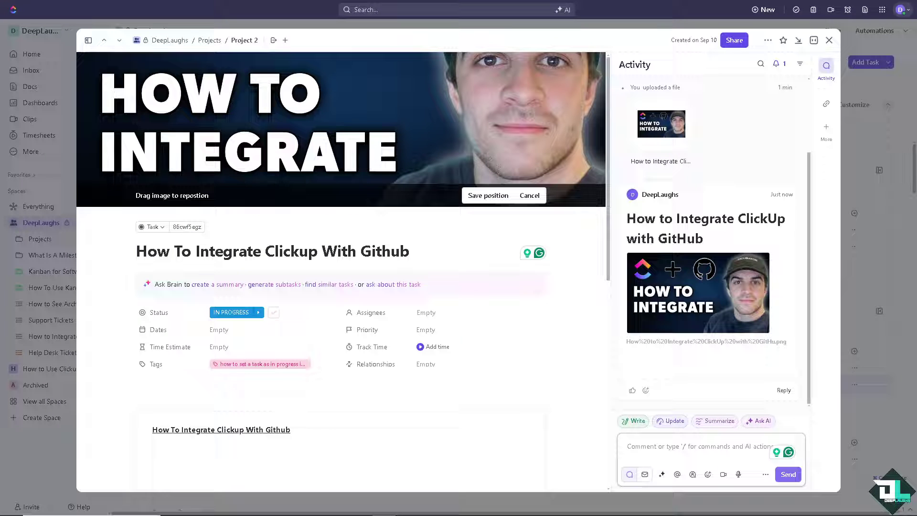
View the uploaded thumbnail at full size, then close it and the How To Integrate Clickup With Github task
{"action": "left_click", "coordinate": [671, 282]}
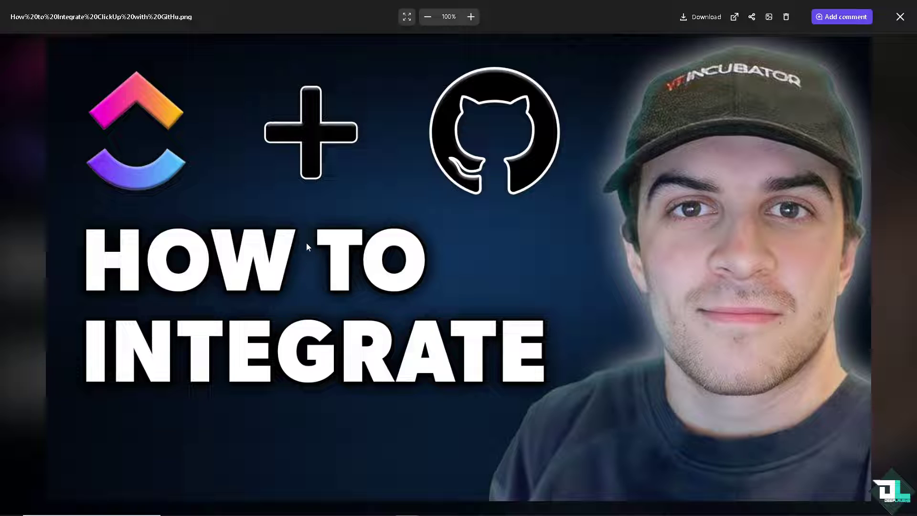
{"action": "left_click", "coordinate": [901, 17]}
{"action": "left_click", "coordinate": [830, 41]}
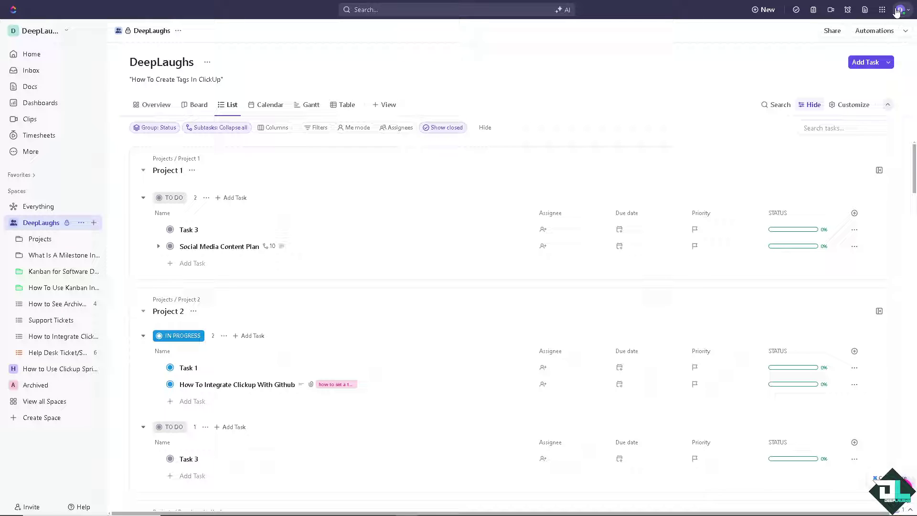
Open the App Center from the Quick Action menu to browse All Apps integrations
{"action": "left_click", "coordinate": [883, 11]}
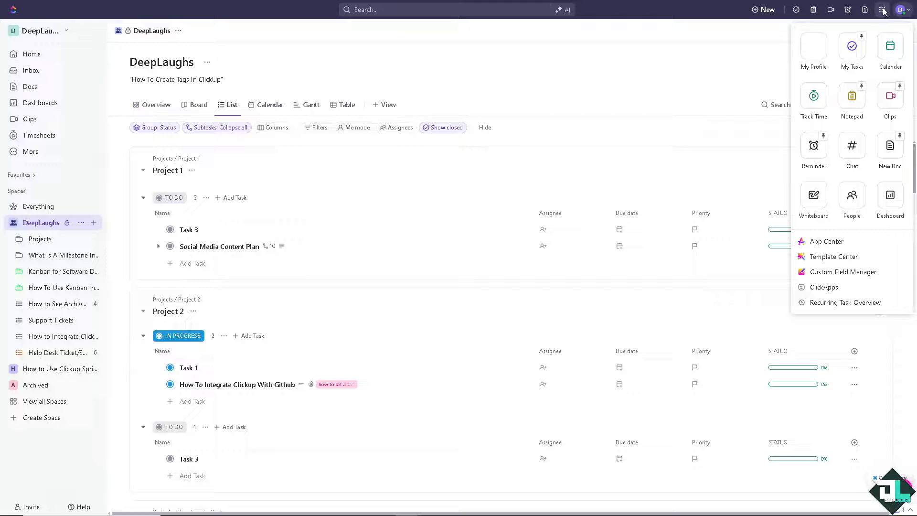
{"action": "left_click", "coordinate": [846, 244]}
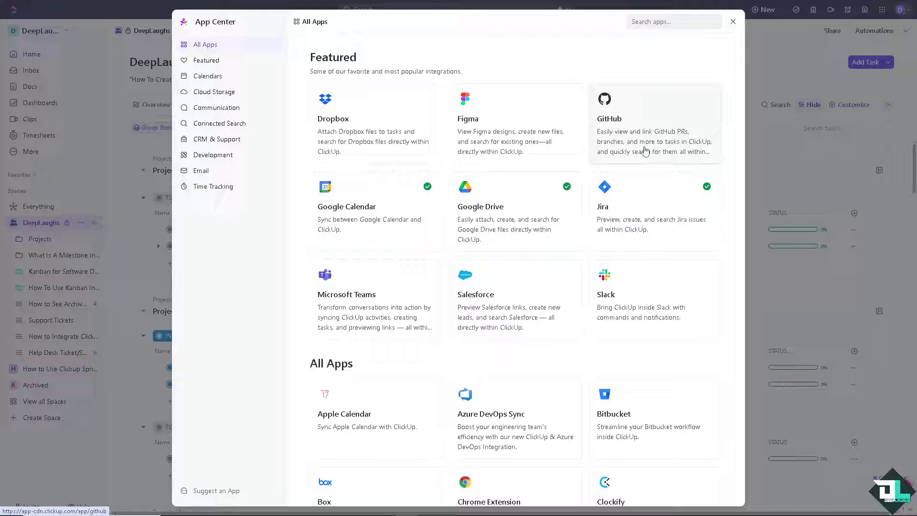
Connect GitHub at Workspace level by authorizing clickup, then check the empty repository list
{"action": "left_click", "coordinate": [623, 130]}
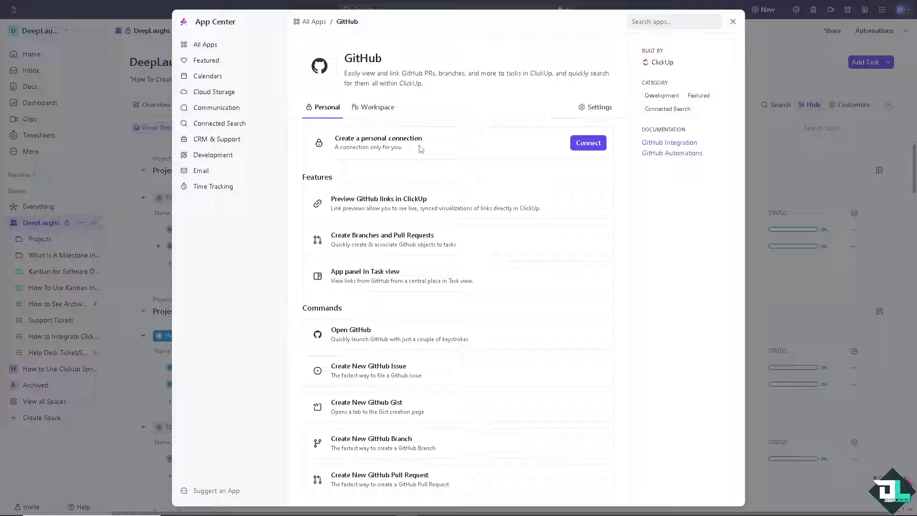
{"action": "left_click", "coordinate": [388, 109]}
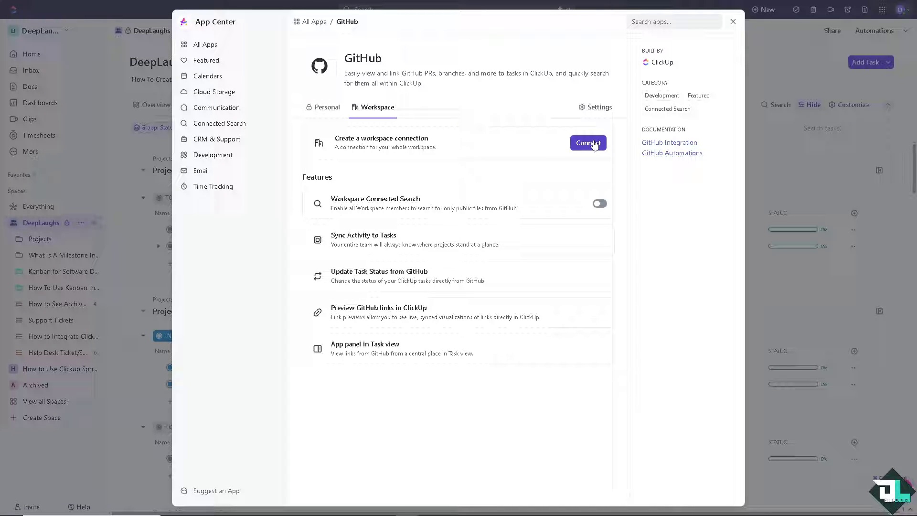
{"action": "left_click", "coordinate": [600, 204]}
{"action": "left_click", "coordinate": [588, 143]}
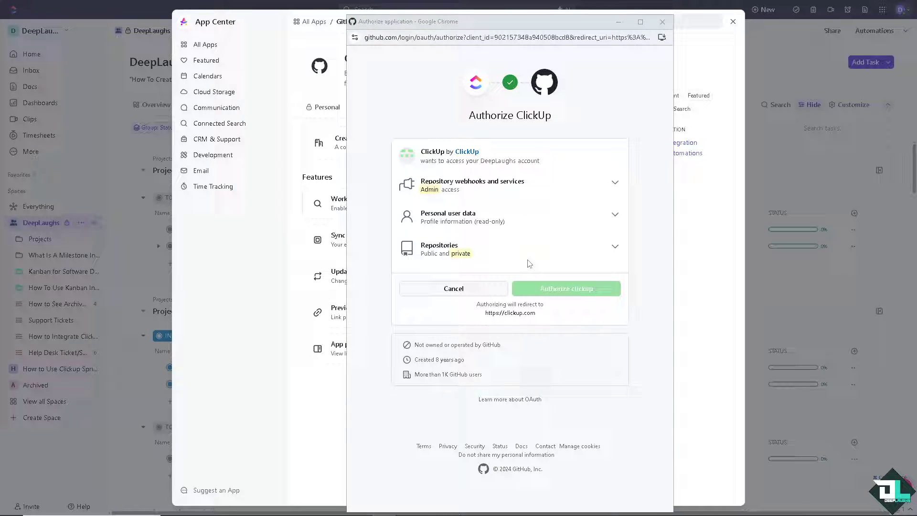
{"action": "left_click", "coordinate": [551, 290]}
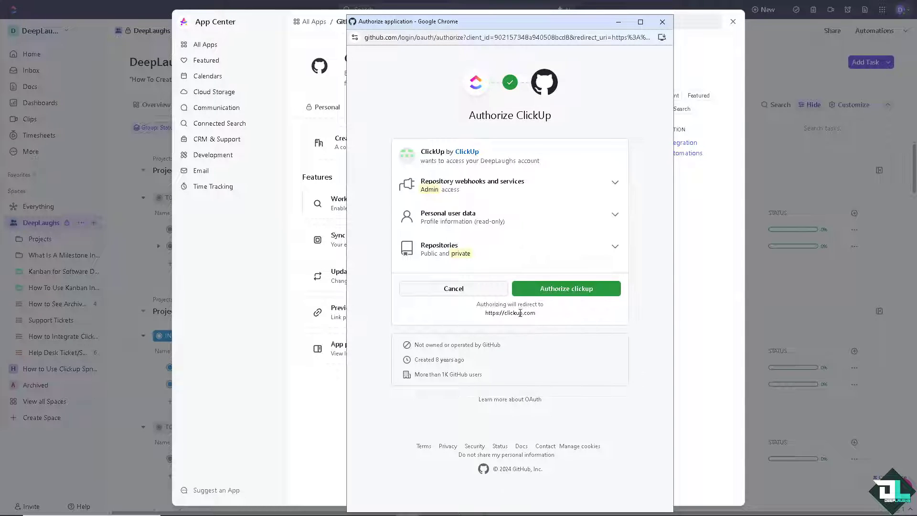
{"action": "left_click", "coordinate": [580, 289]}
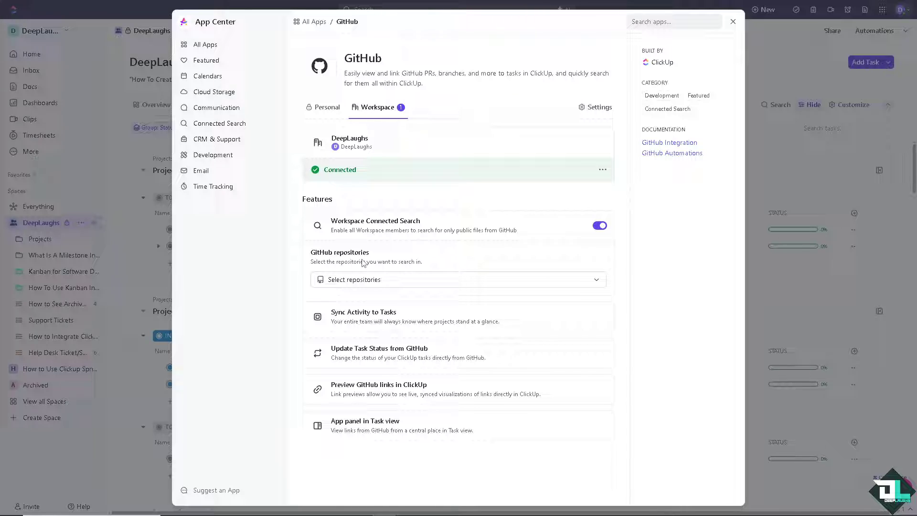
{"action": "left_click", "coordinate": [415, 282]}
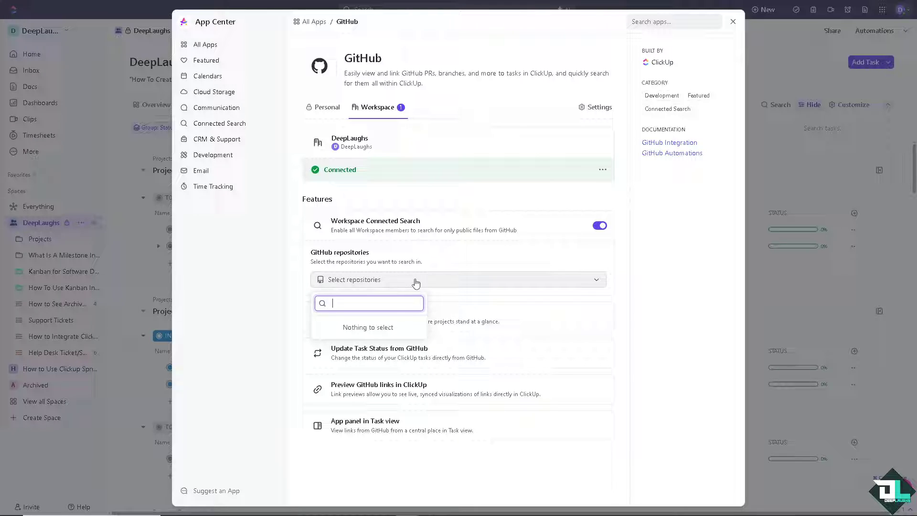
{"action": "left_click", "coordinate": [296, 306]}
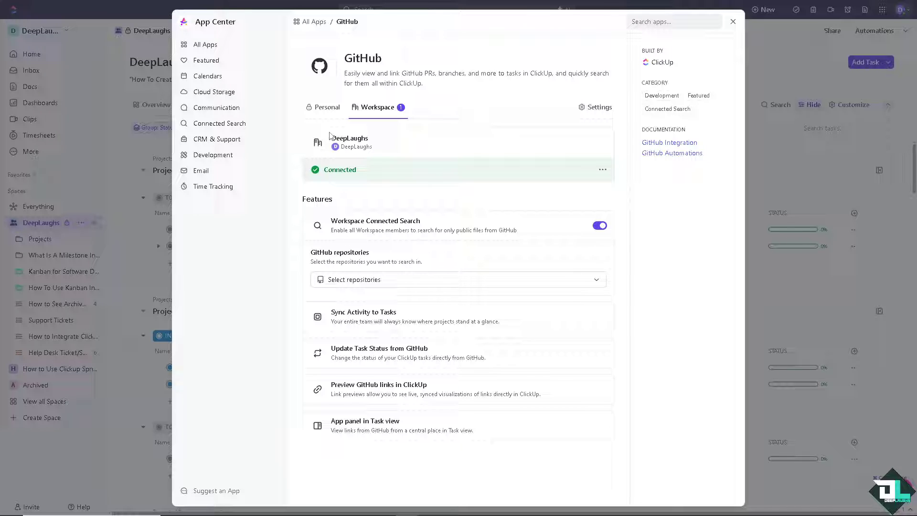
Add a Personal GitHub connection by authorizing clickup, then close the App Center
{"action": "left_click", "coordinate": [327, 108]}
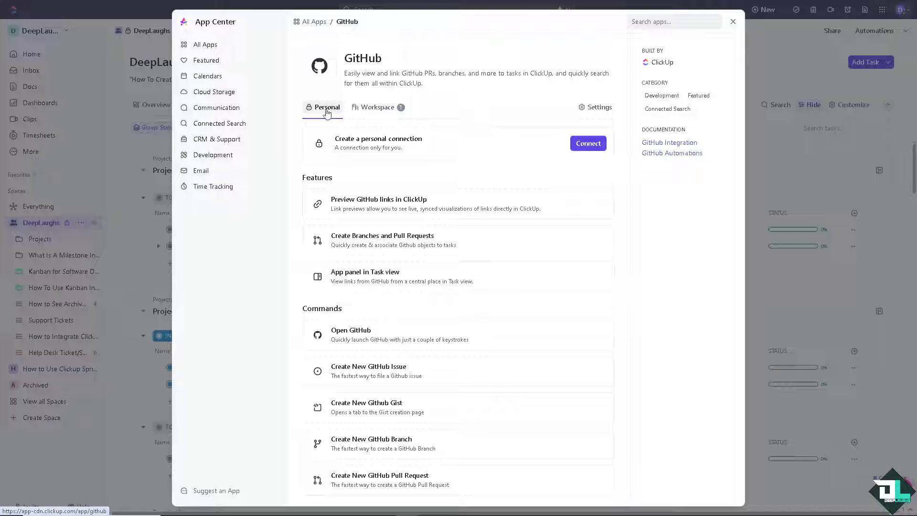
{"action": "left_click", "coordinate": [583, 144]}
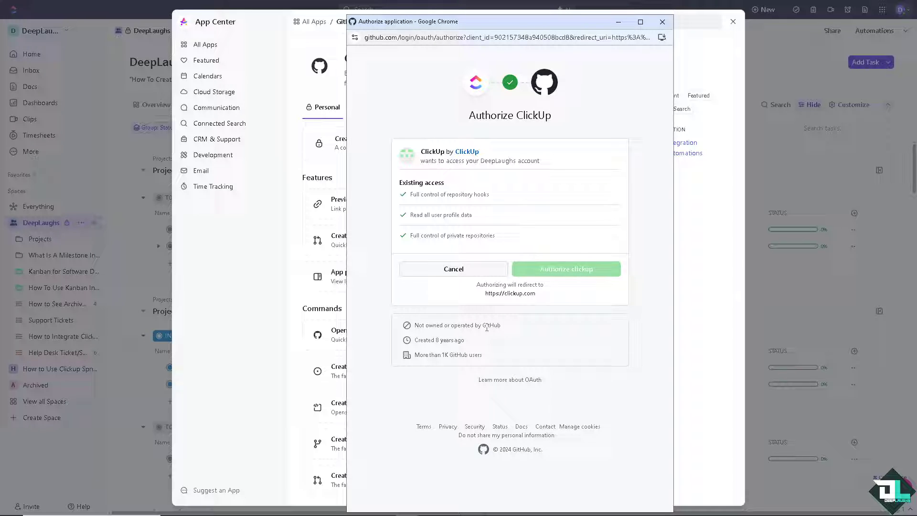
{"action": "left_click", "coordinate": [542, 271]}
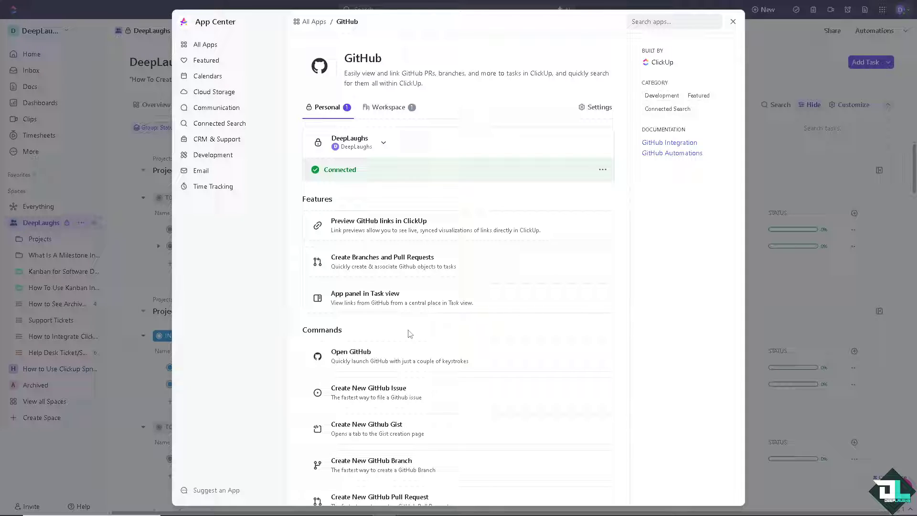
{"action": "scroll", "coordinate": [409, 351], "scroll_direction": "down", "scroll_amount": 1}
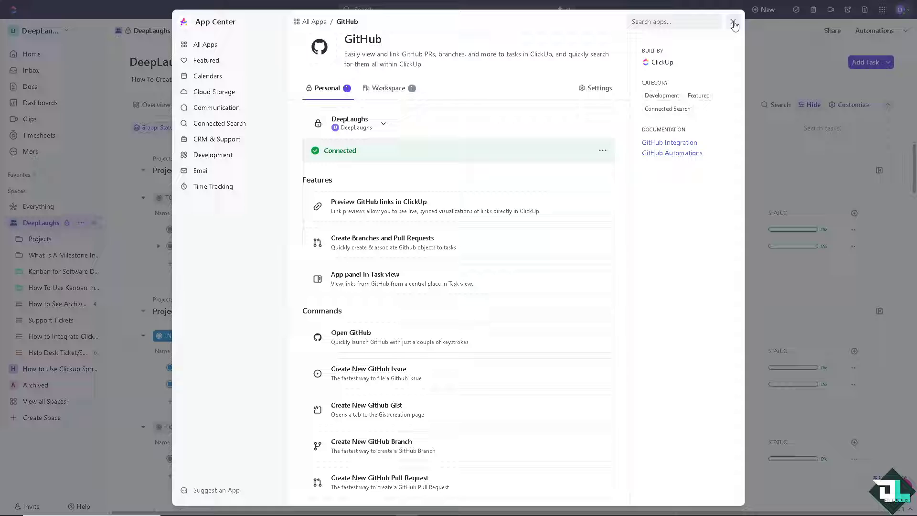
{"action": "left_click", "coordinate": [734, 23]}
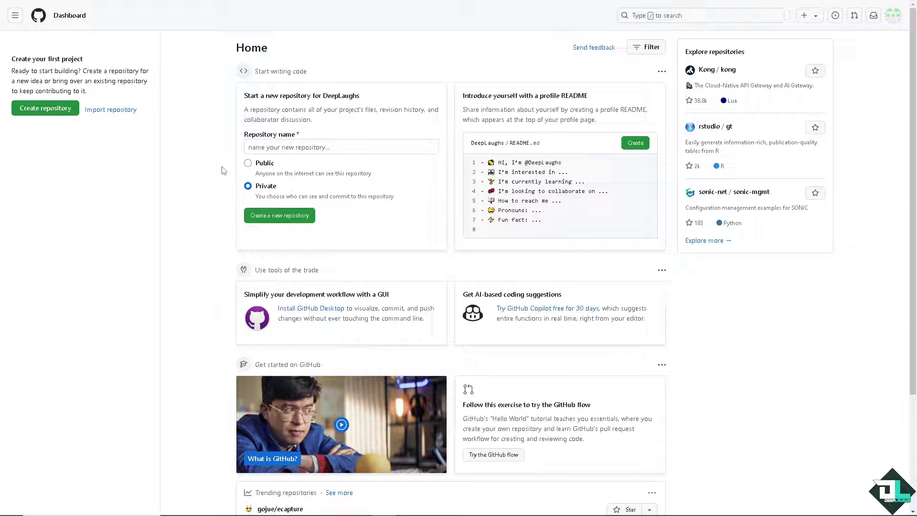
Search the GitHub Marketplace for 'Clickup' and open the ClickUp app listing
{"action": "left_click", "coordinate": [15, 17]}
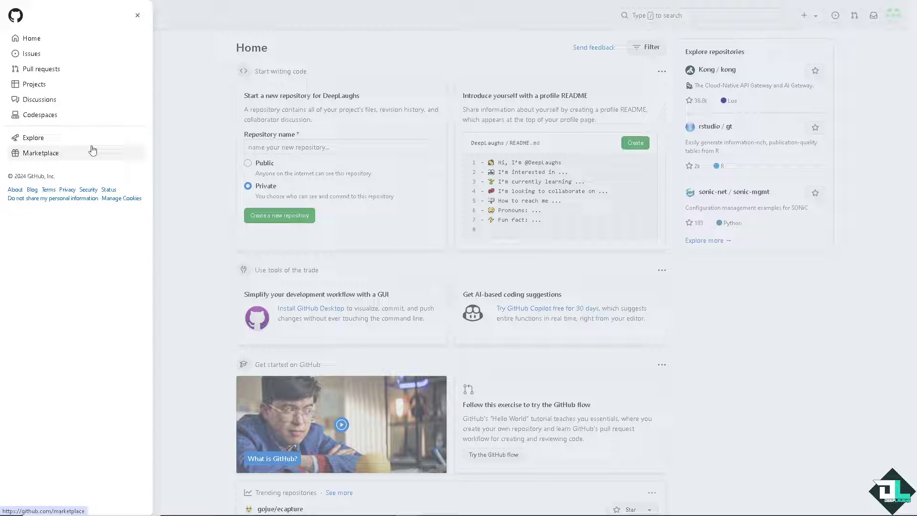
{"action": "left_click", "coordinate": [243, 127]}
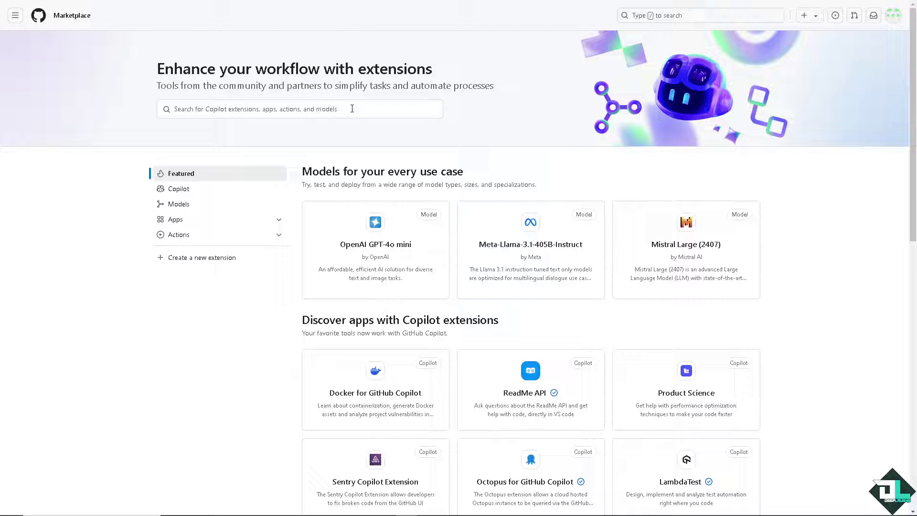
{"action": "left_click", "coordinate": [355, 110]}
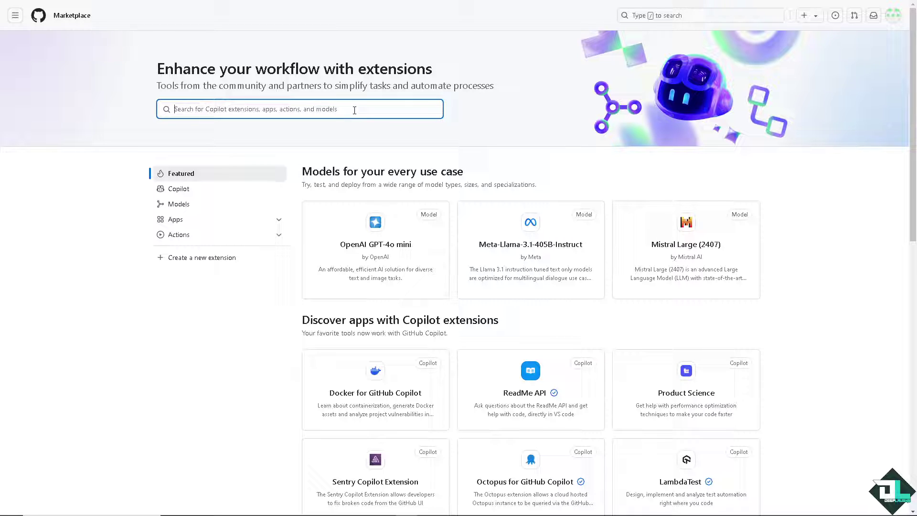
{"action": "type", "text": "Click"}
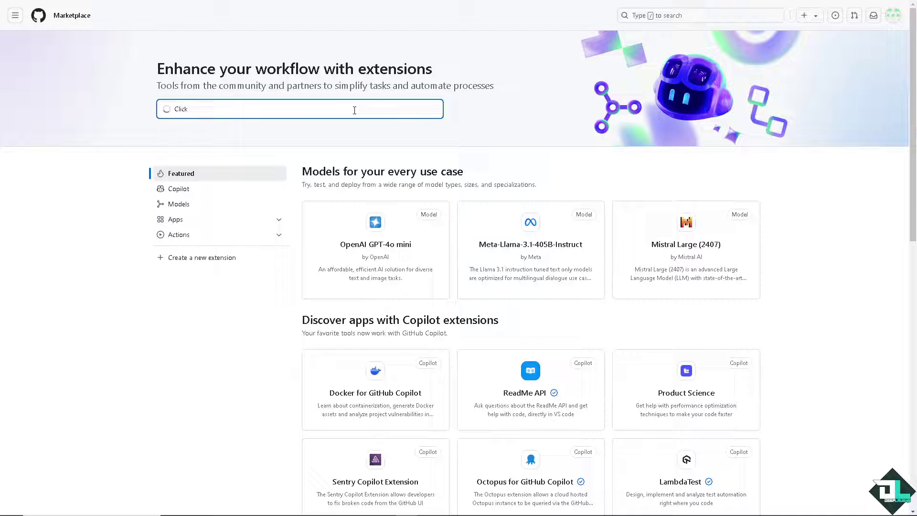
{"action": "type", "text": "up"}
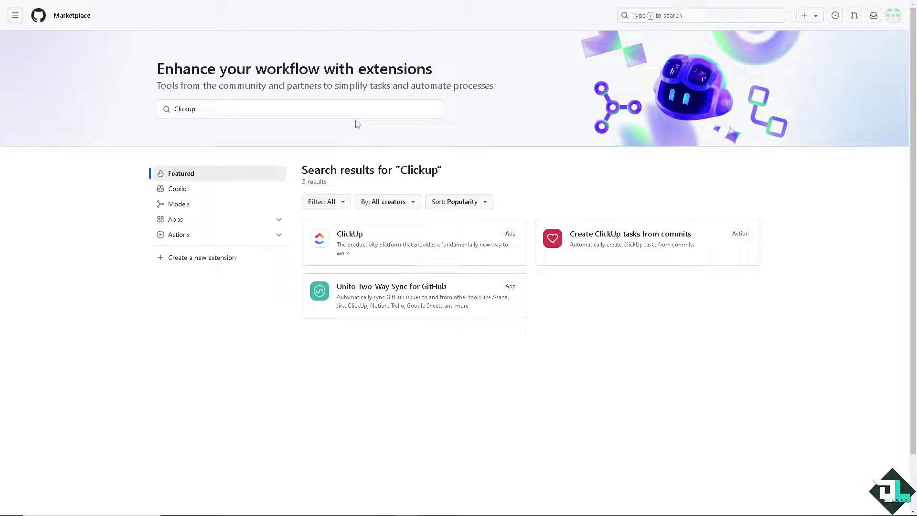
{"action": "left_click", "coordinate": [420, 243]}
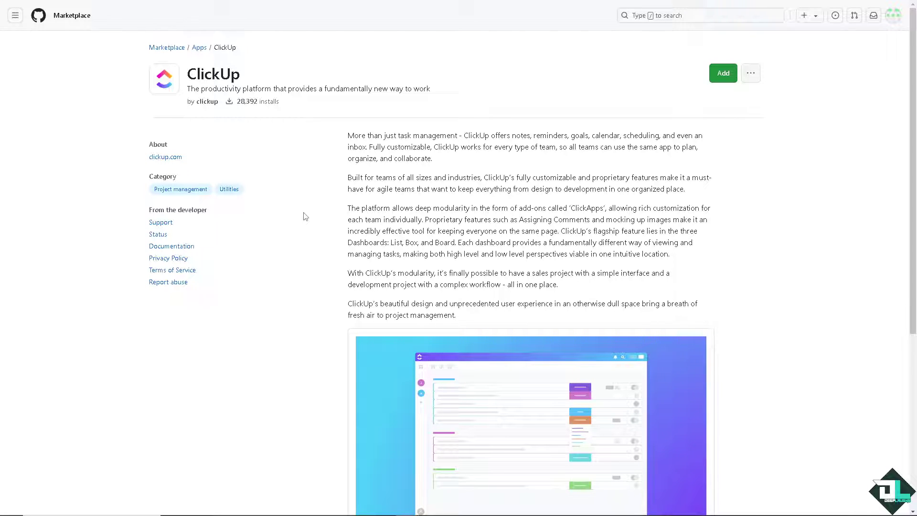
Add the ClickUp app on its free plan to reach order review, then switch to Zapier
{"action": "left_click", "coordinate": [728, 76]}
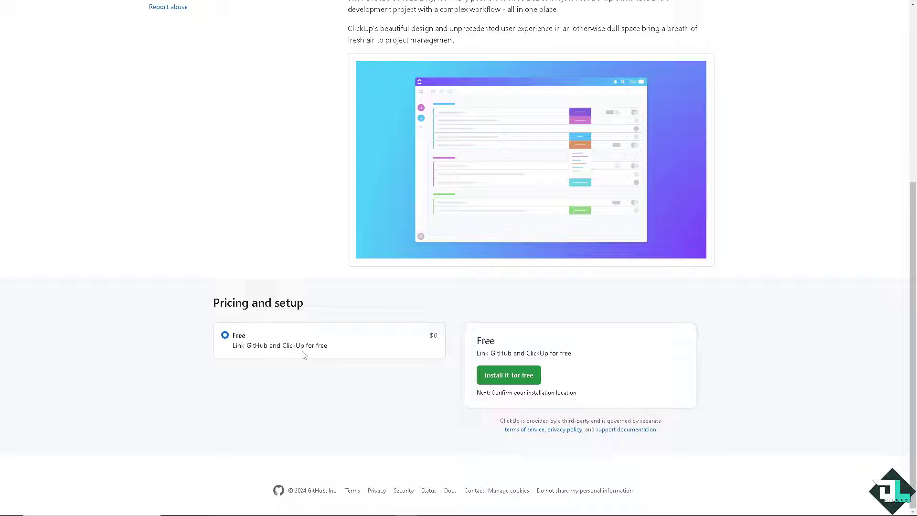
{"action": "left_click", "coordinate": [509, 378]}
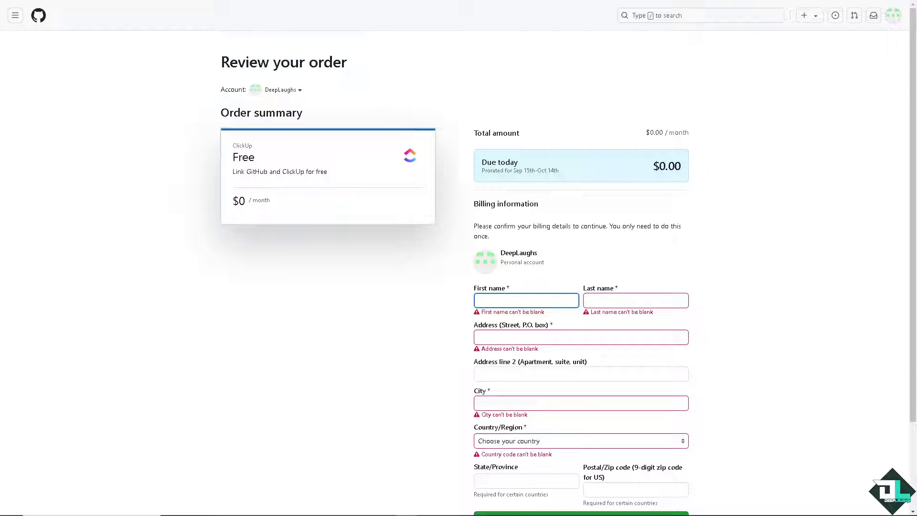
{"action": "key", "text": "ctrl+Tab"}
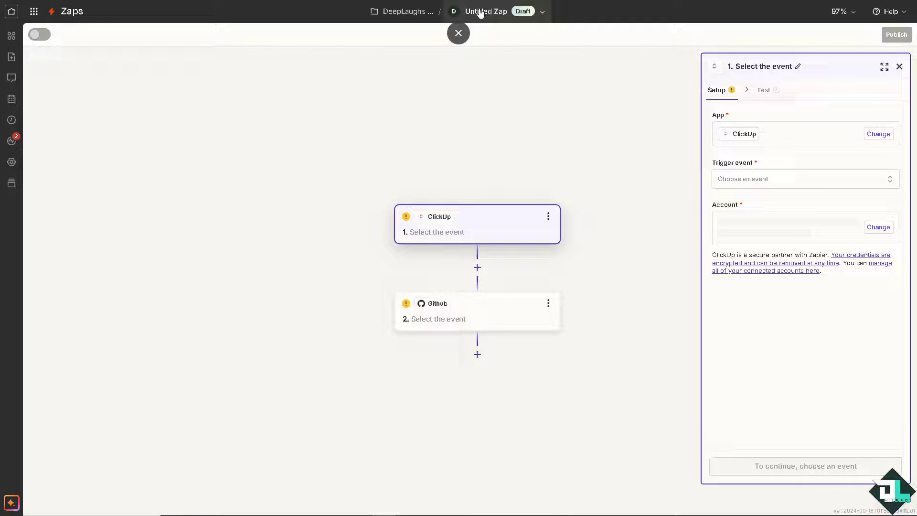
Rename the zap to 'How To Integrate Clickup With Github' by pasting the title
{"action": "left_click", "coordinate": [480, 12]}
{"action": "left_click", "coordinate": [503, 43]}
{"action": "type", "text": "How To Integrate Clickup With Github"}
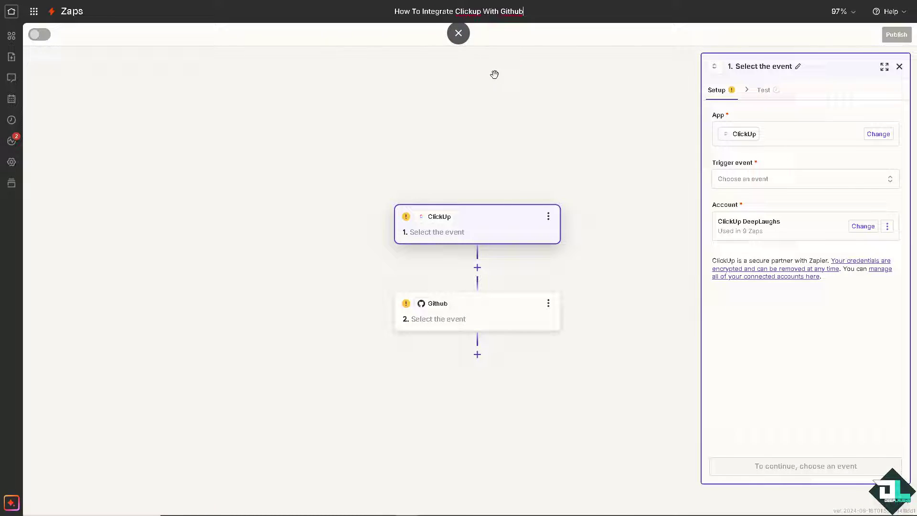
{"action": "left_click", "coordinate": [406, 105]}
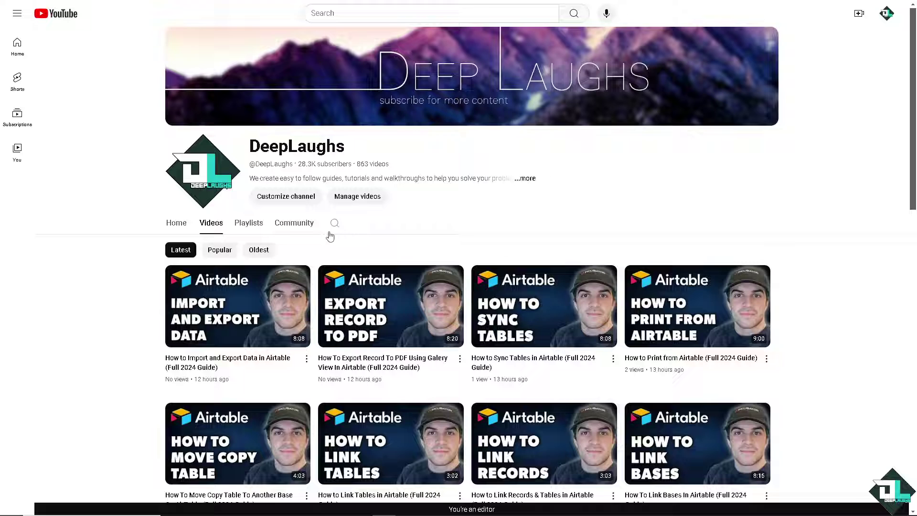
Search the channel's videos for Zapier and briefly view its About details
{"action": "left_click", "coordinate": [334, 223]}
{"action": "type", "text": "Zapier"}
{"action": "key", "text": "Return"}
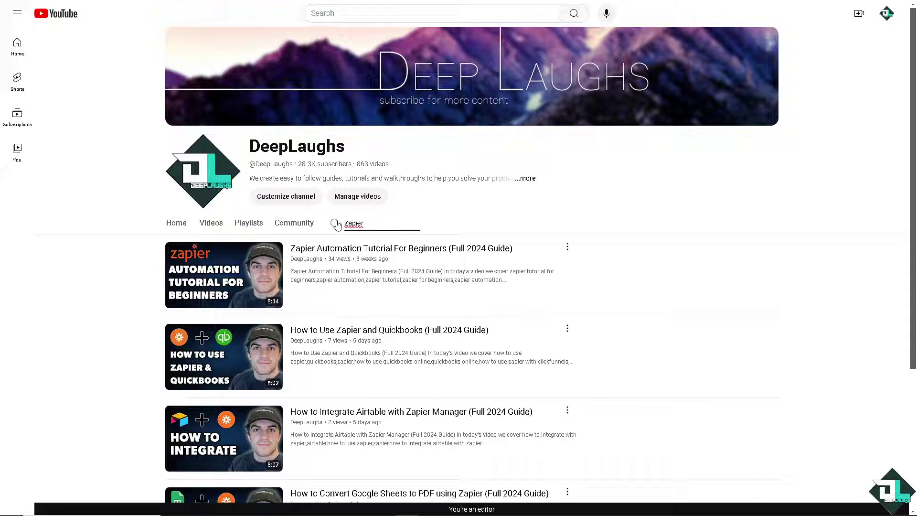
{"action": "left_click", "coordinate": [530, 179]}
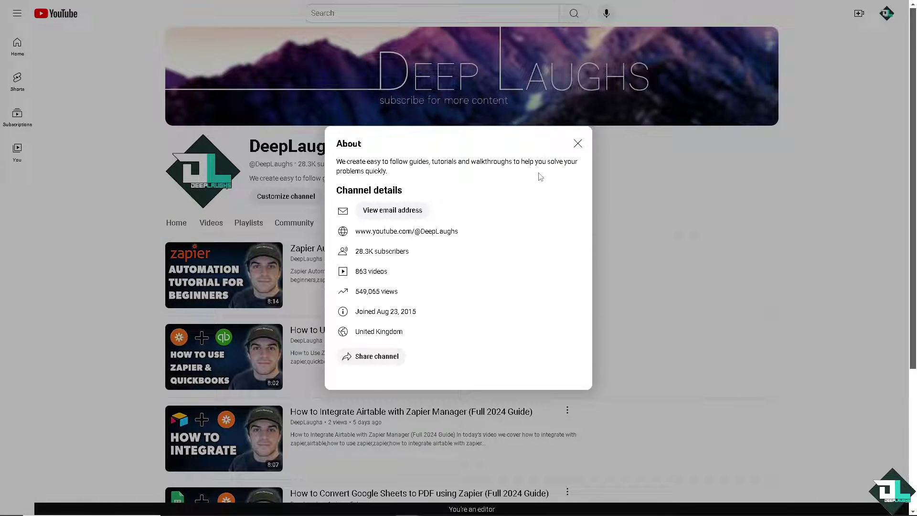
{"action": "left_click", "coordinate": [578, 143]}
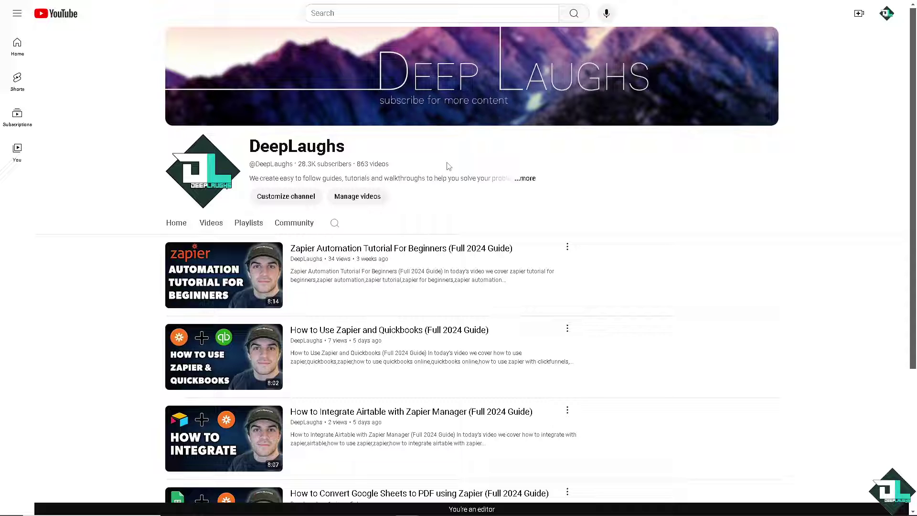
{"action": "scroll", "coordinate": [280, 289], "scroll_direction": "down", "scroll_amount": 4}
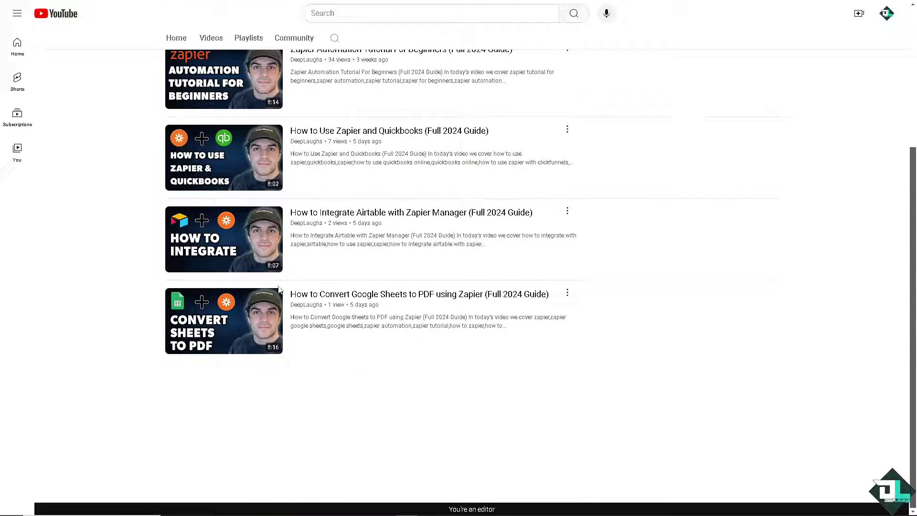
{"action": "scroll", "coordinate": [106, 303], "scroll_direction": "up", "scroll_amount": 4}
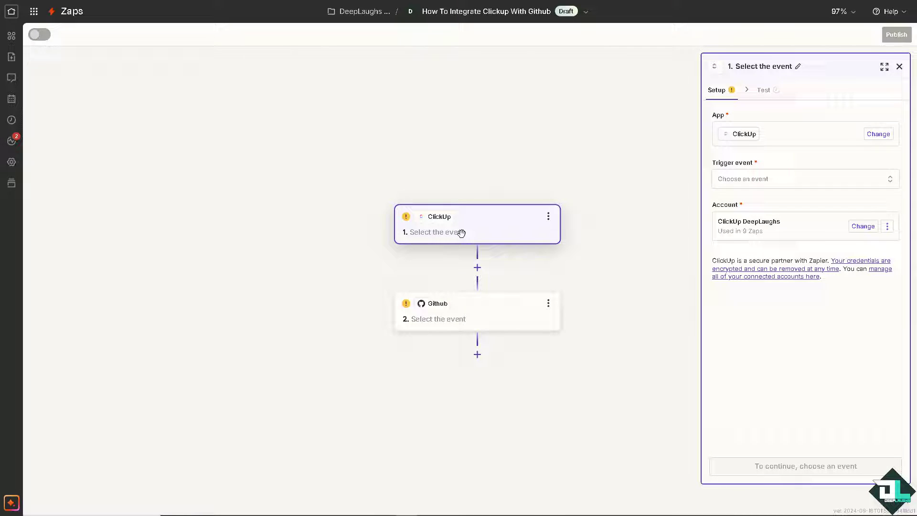
Choose New Comment on a Task as the ClickUp trigger event and continue
{"action": "left_click", "coordinate": [756, 180]}
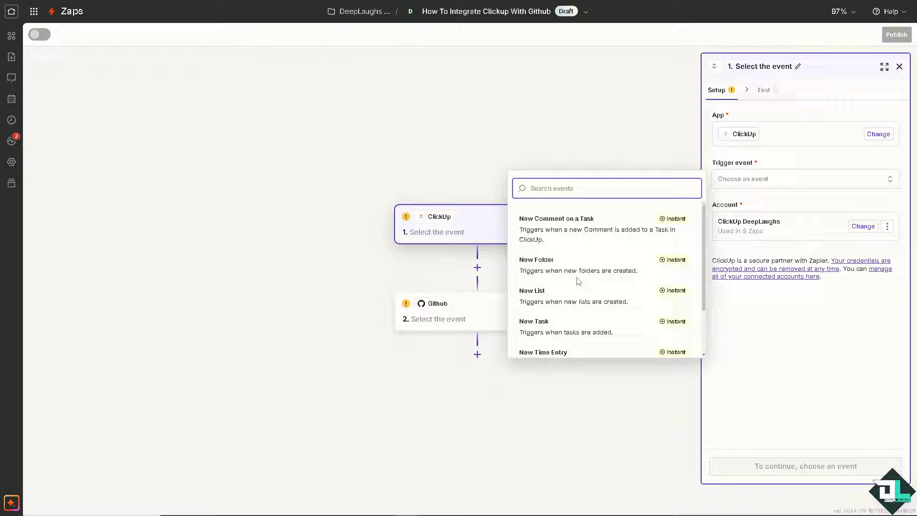
{"action": "left_click", "coordinate": [579, 235]}
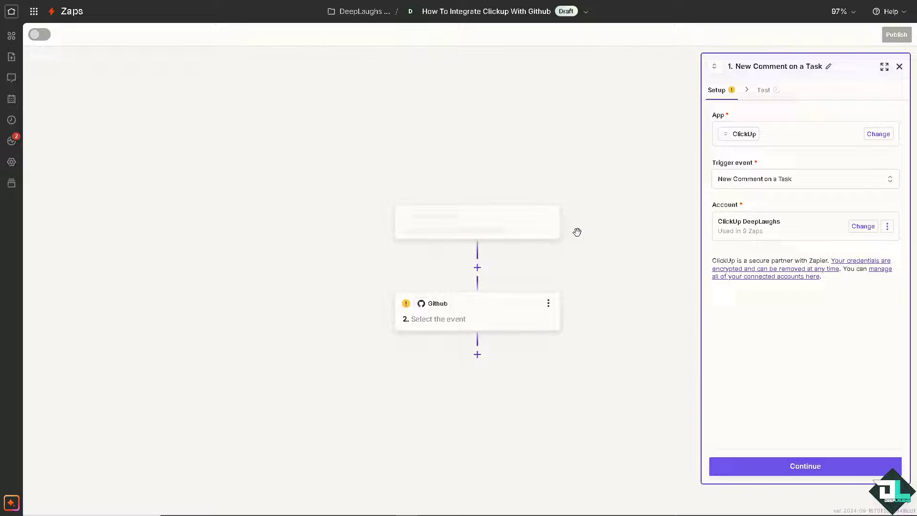
{"action": "left_click", "coordinate": [763, 473]}
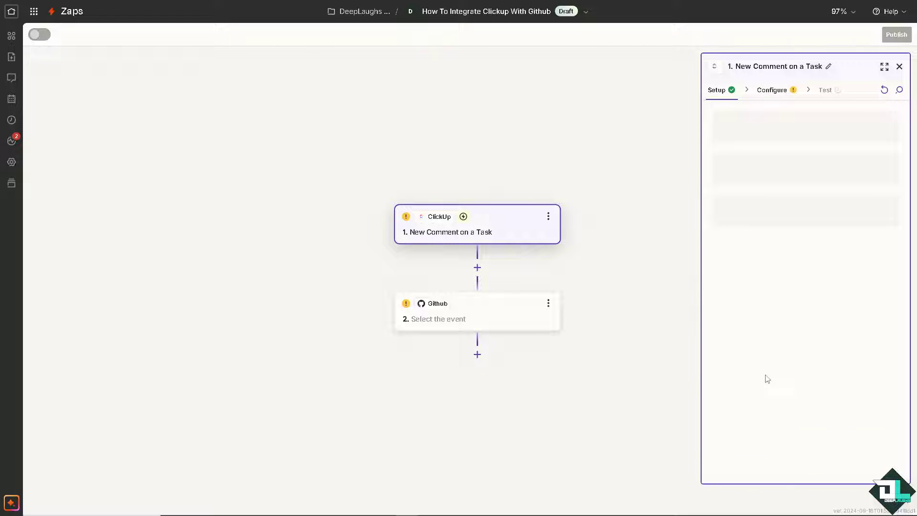
Set the DeepLaughs's How-To Tutorials workspace, DeepLaughs space, Projects folder and DeepLaughs Kanban list
{"action": "left_click", "coordinate": [774, 136]}
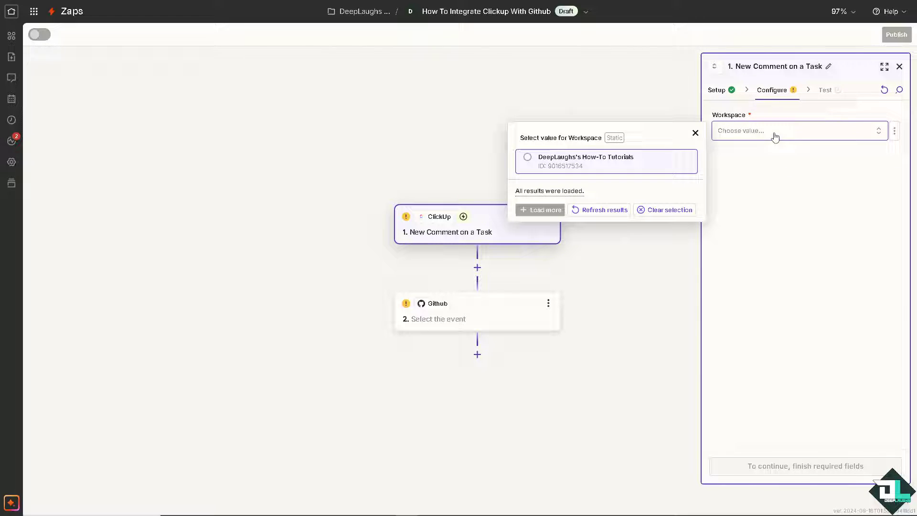
{"action": "left_click", "coordinate": [528, 161]}
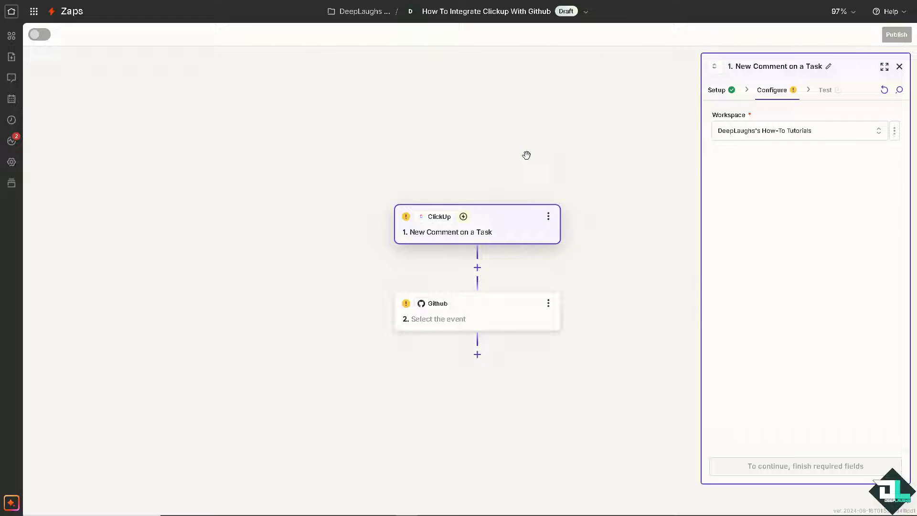
{"action": "left_click", "coordinate": [762, 171]}
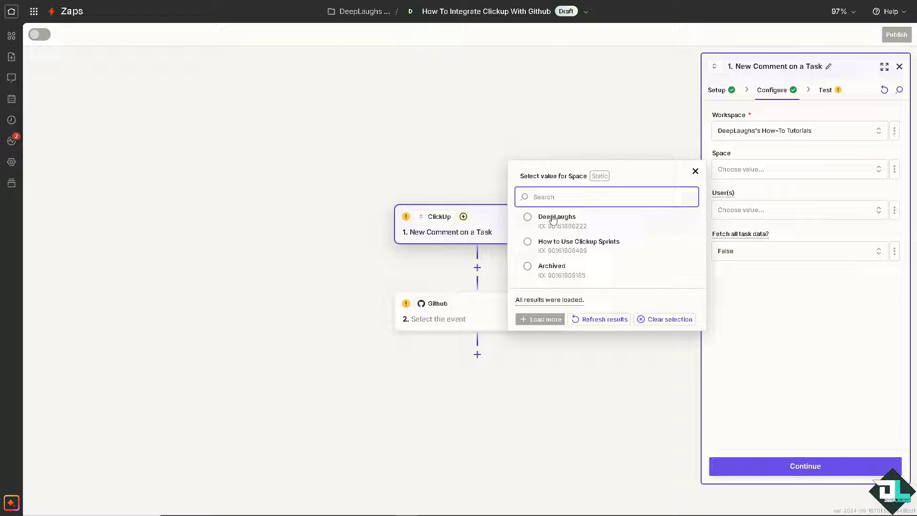
{"action": "left_click", "coordinate": [528, 218]}
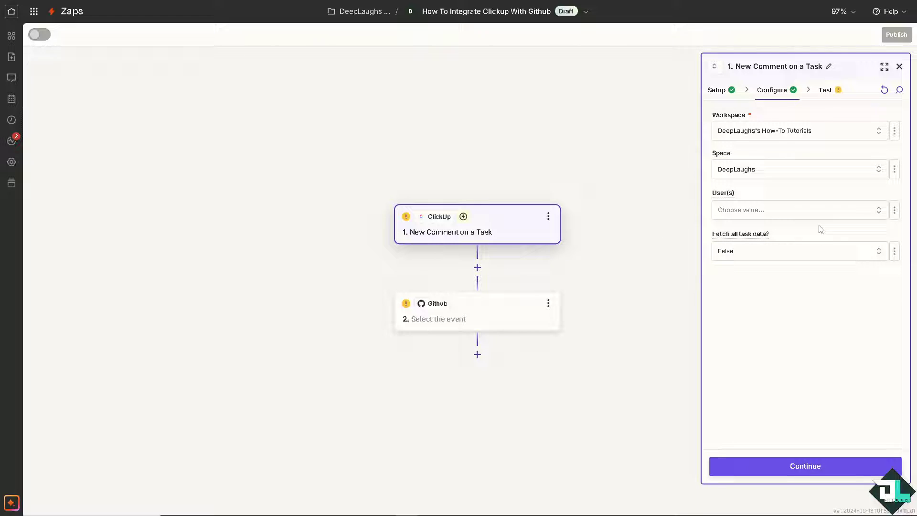
{"action": "left_click", "coordinate": [800, 213]}
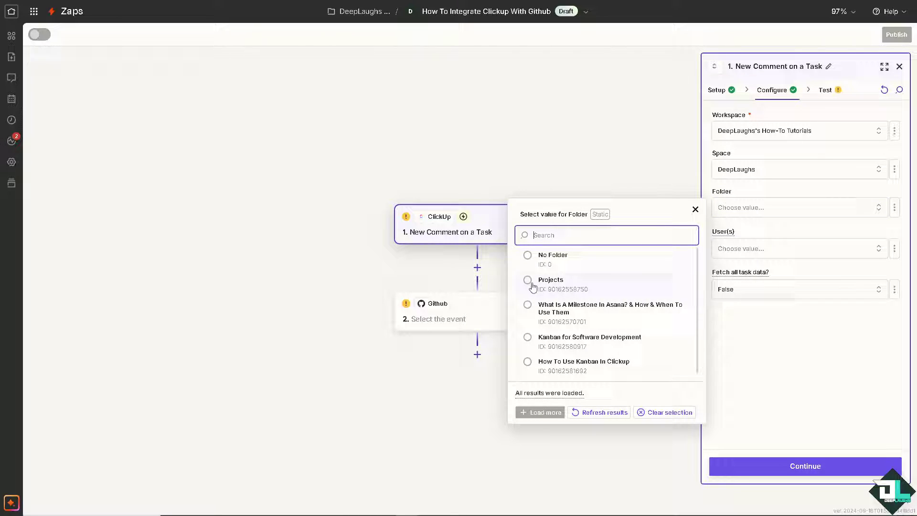
{"action": "left_click", "coordinate": [532, 281]}
{"action": "left_click", "coordinate": [757, 246]}
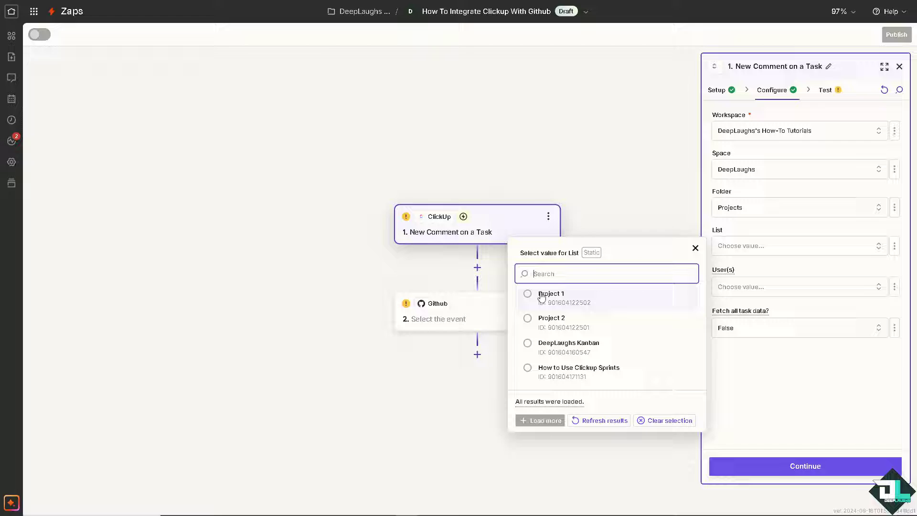
{"action": "left_click", "coordinate": [528, 294]}
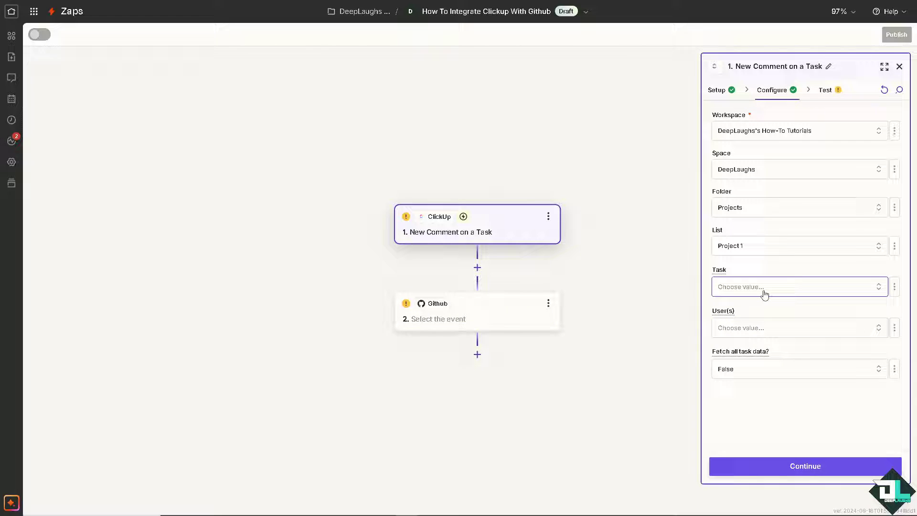
{"action": "left_click", "coordinate": [726, 253]}
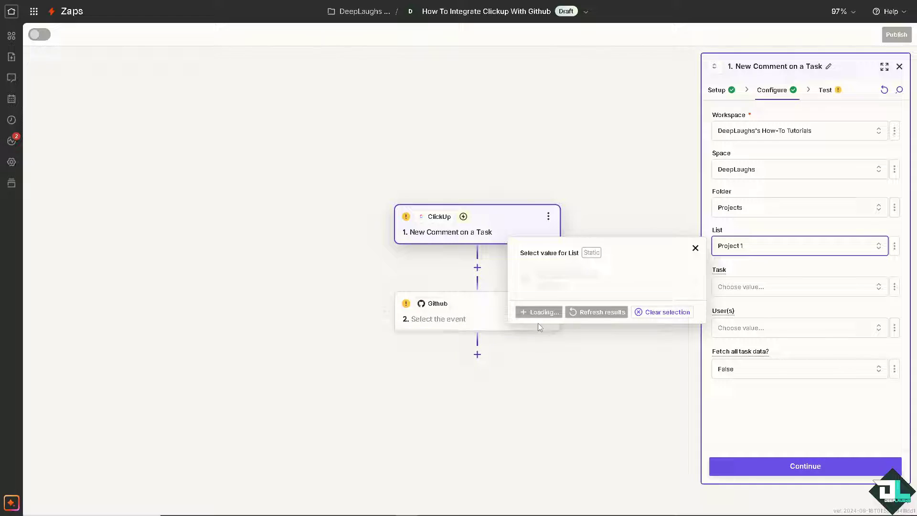
{"action": "left_click", "coordinate": [533, 345]}
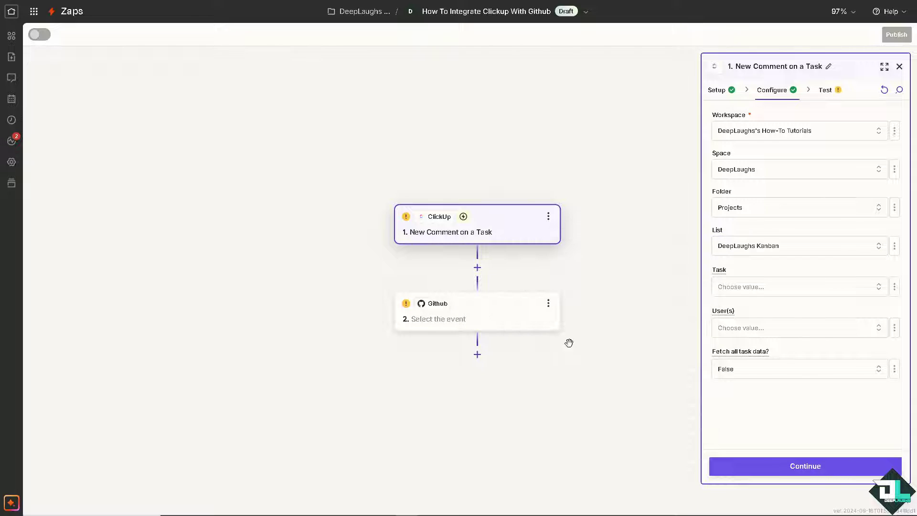
Set Task to custom 'How To Integrate Clickup With Github', add your user, and fetch all task data
{"action": "left_click", "coordinate": [768, 289]}
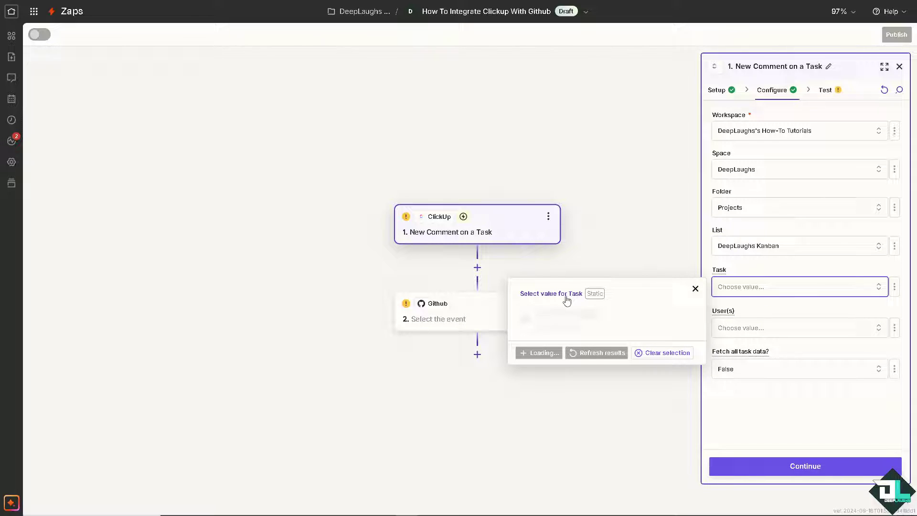
{"action": "left_click", "coordinate": [798, 418]}
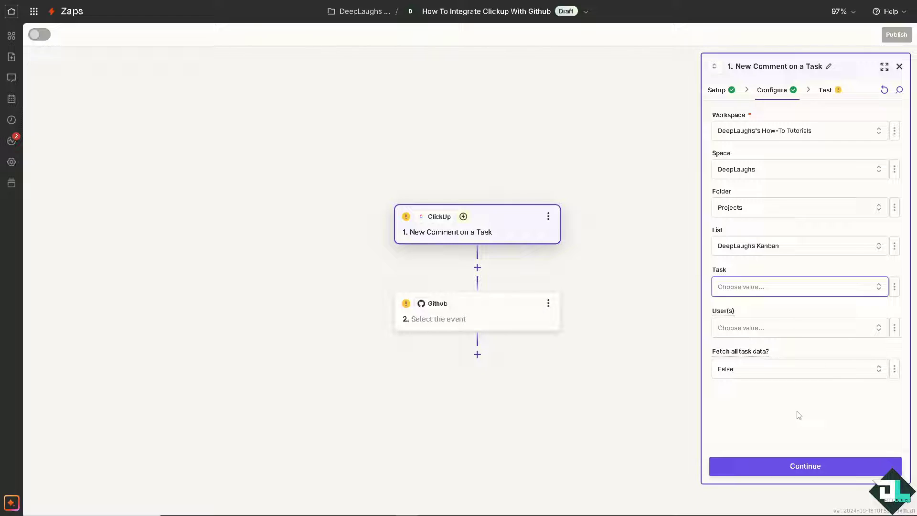
{"action": "left_click", "coordinate": [895, 286]}
{"action": "left_click", "coordinate": [846, 346]}
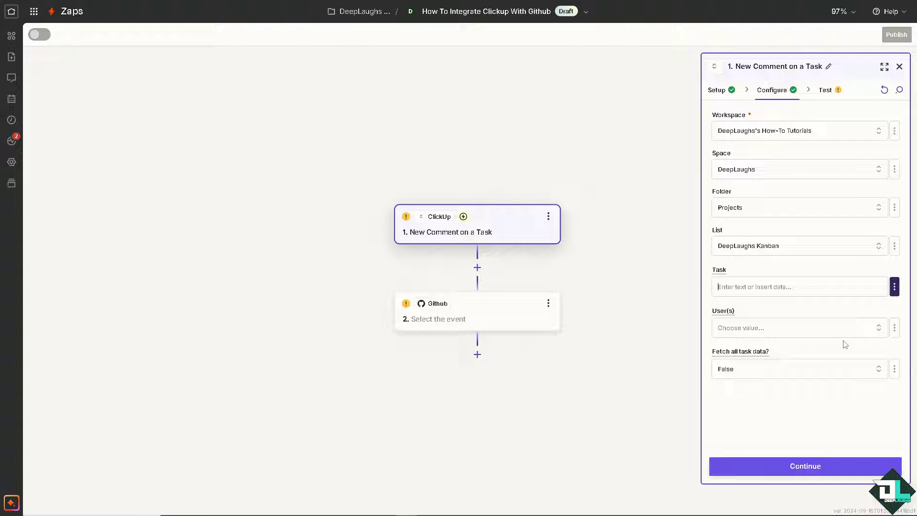
{"action": "type", "text": "How To Integrate Clickup With Github"}
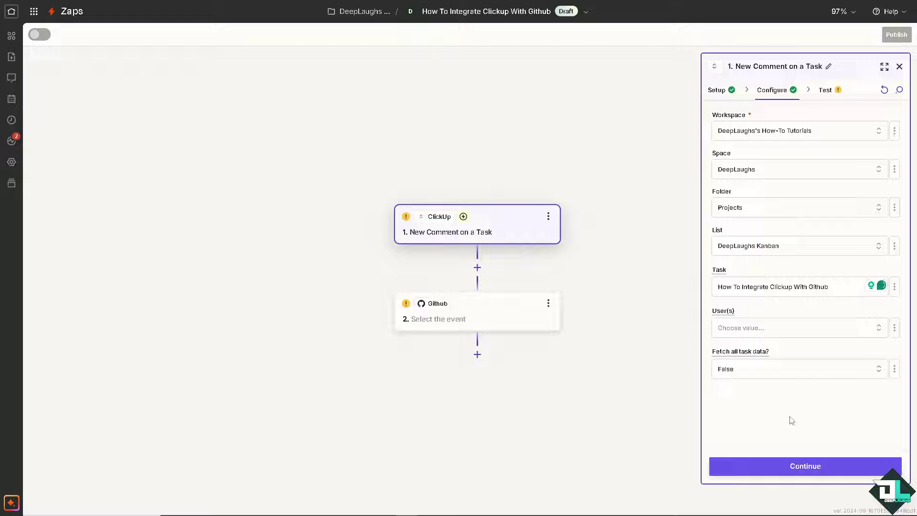
{"action": "left_click", "coordinate": [787, 329]}
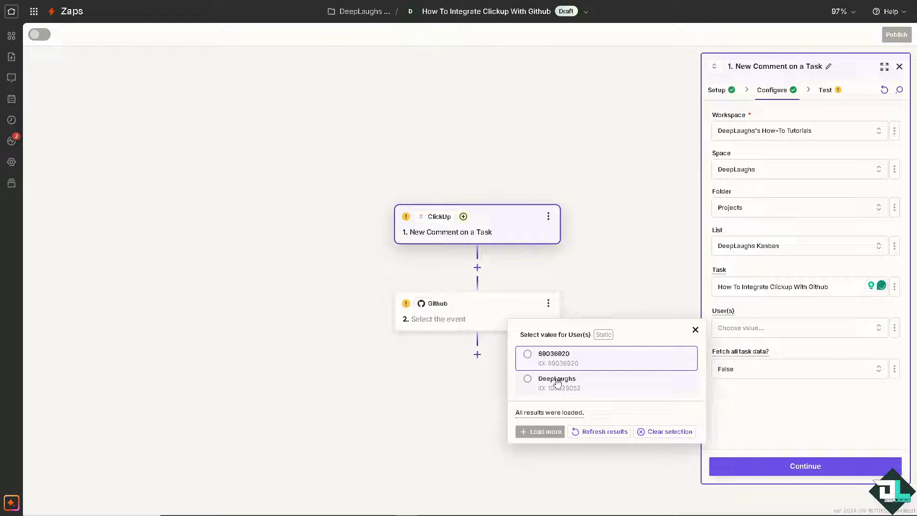
{"action": "left_click", "coordinate": [554, 382]}
{"action": "left_click", "coordinate": [776, 392]}
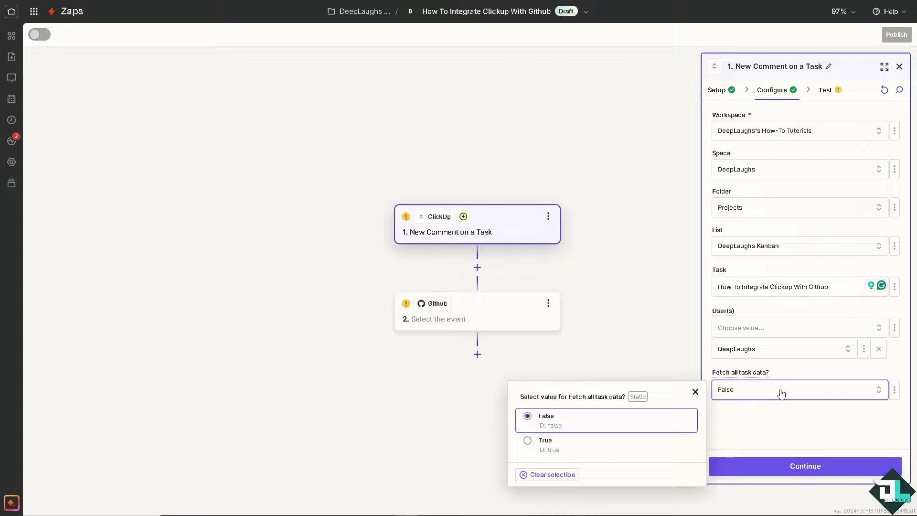
{"action": "left_click", "coordinate": [547, 442]}
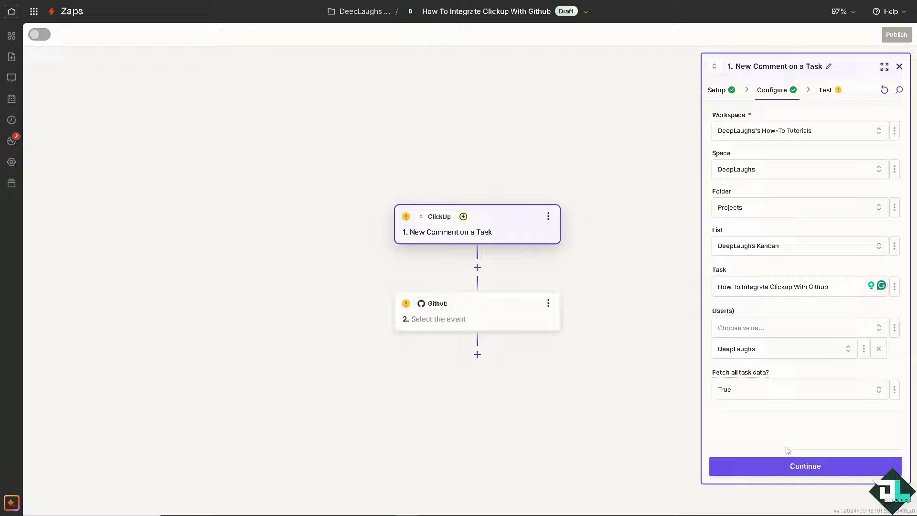
{"action": "left_click", "coordinate": [784, 467]}
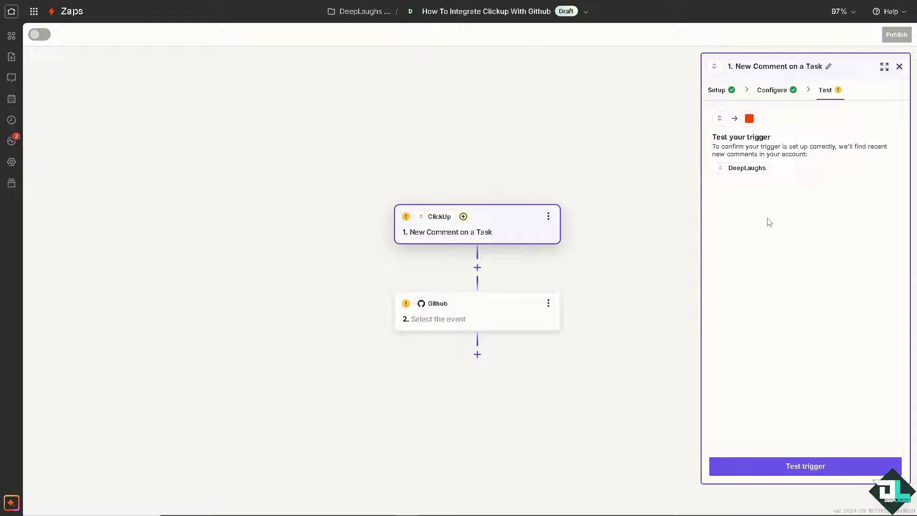
Run the ClickUp trigger test and inspect the returned New Comment A sample record
{"action": "left_click", "coordinate": [761, 466]}
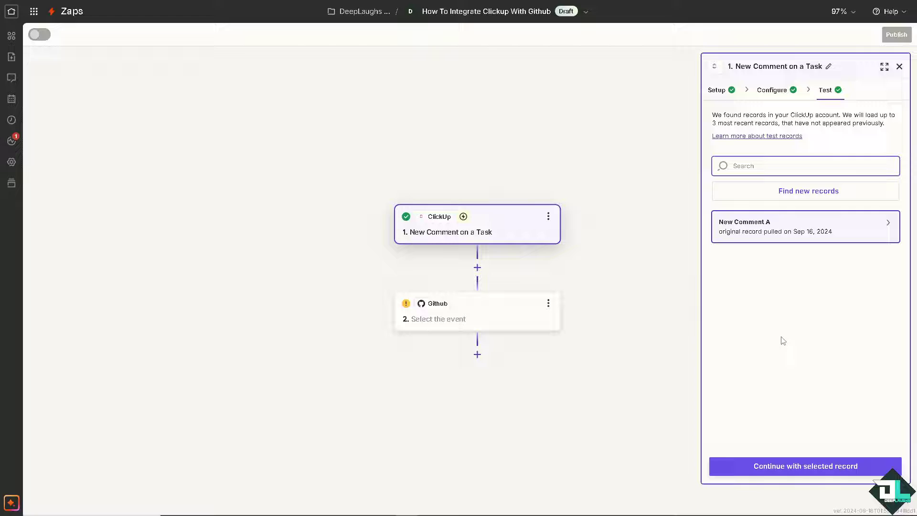
{"action": "left_click", "coordinate": [773, 228]}
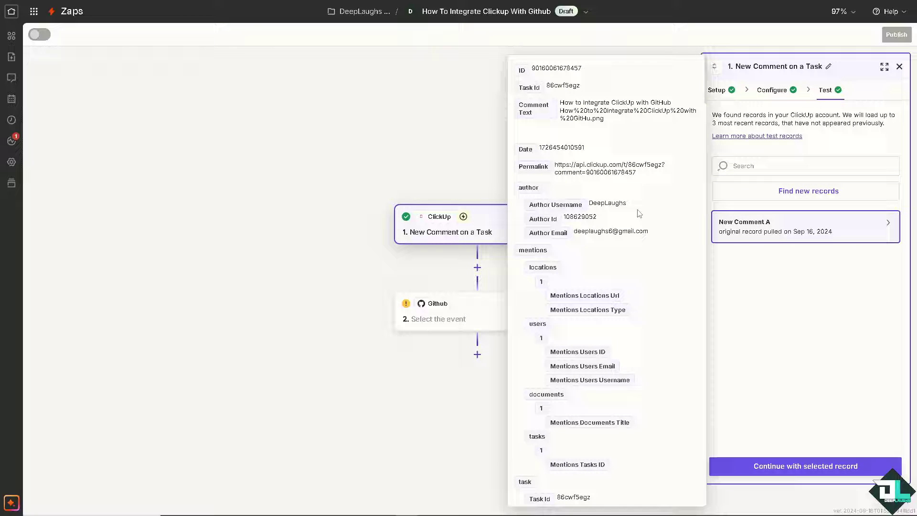
Set the GitHub step's action event to Create Gist
{"action": "left_click", "coordinate": [794, 466]}
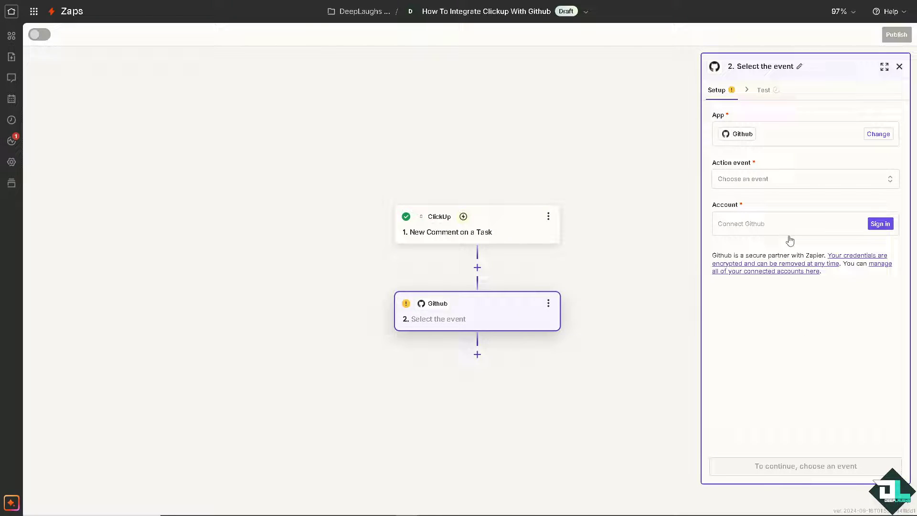
{"action": "left_click", "coordinate": [779, 183]}
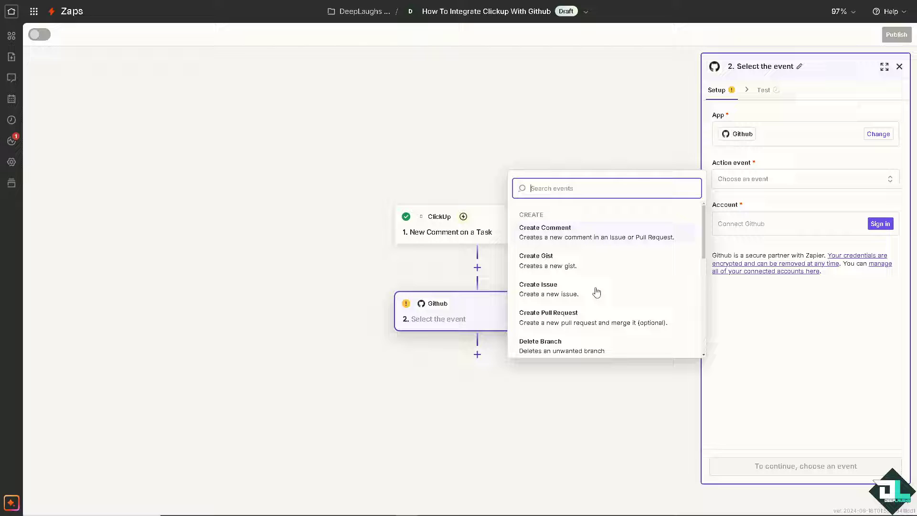
{"action": "left_click", "coordinate": [569, 261]}
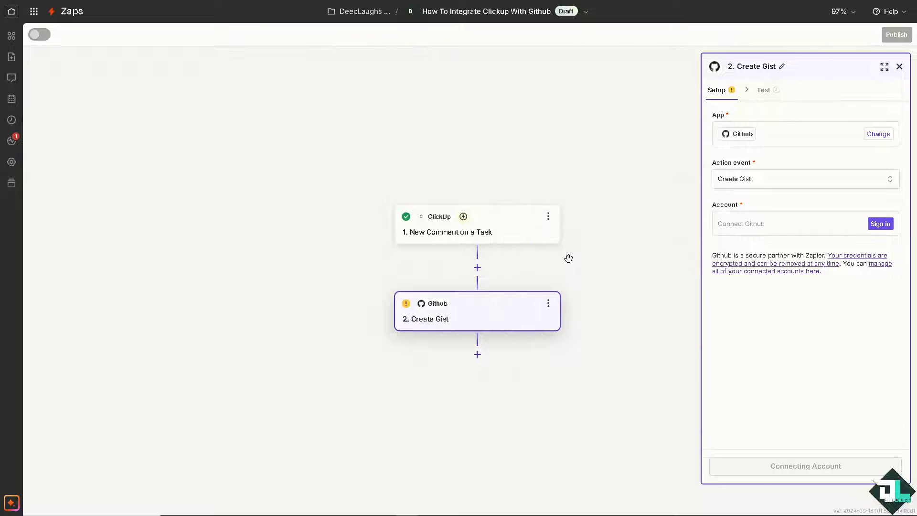
Sign in to GitHub and authorize zapier so the account connects to the Create Gist step
{"action": "left_click", "coordinate": [880, 224]}
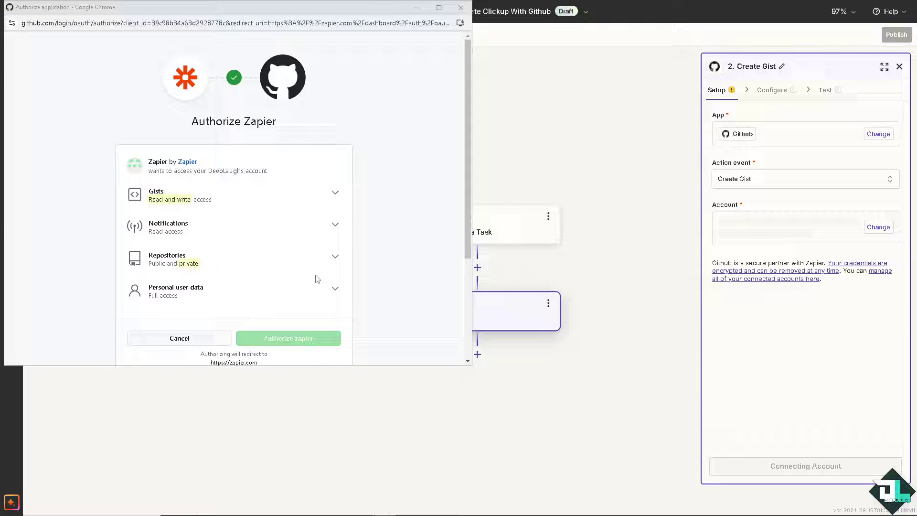
{"action": "scroll", "coordinate": [283, 329], "scroll_direction": "down", "scroll_amount": 2}
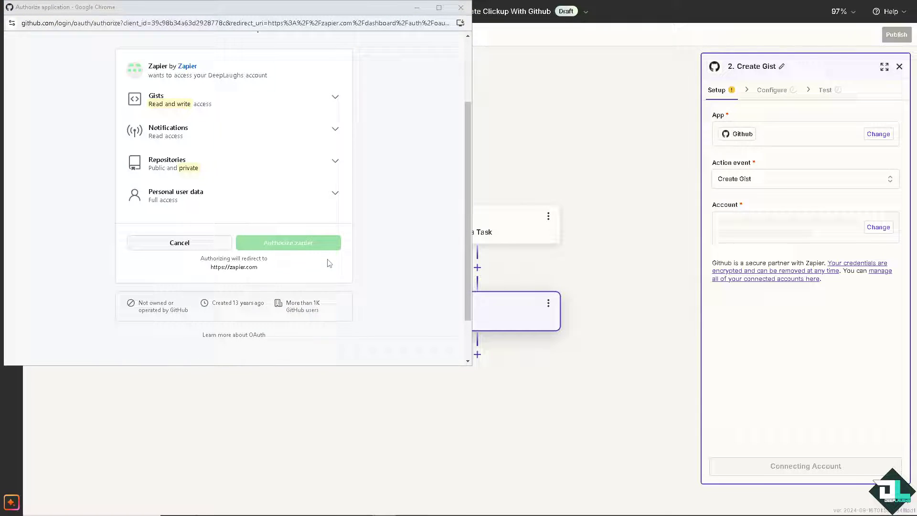
{"action": "scroll", "coordinate": [296, 266], "scroll_direction": "up", "scroll_amount": 2}
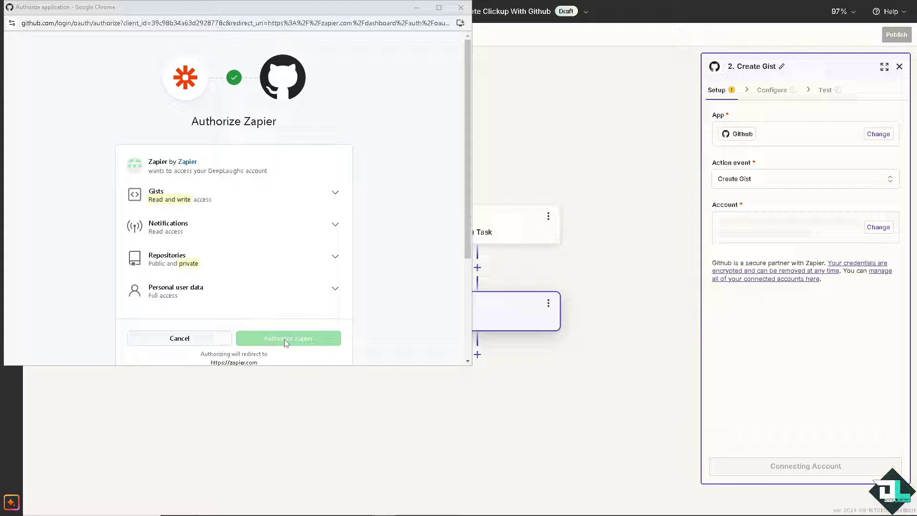
{"action": "scroll", "coordinate": [284, 337], "scroll_direction": "down", "scroll_amount": 1}
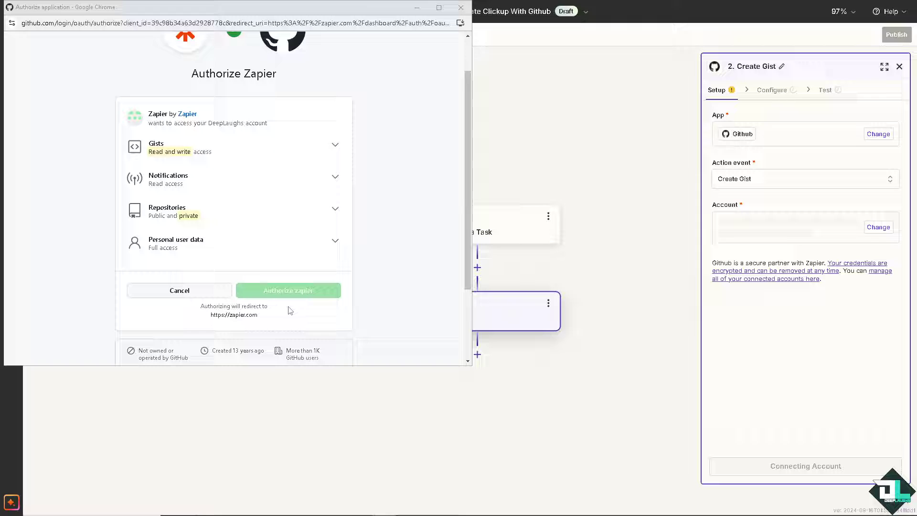
{"action": "left_click", "coordinate": [290, 310]}
{"action": "scroll", "coordinate": [292, 309], "scroll_direction": "down", "scroll_amount": 1}
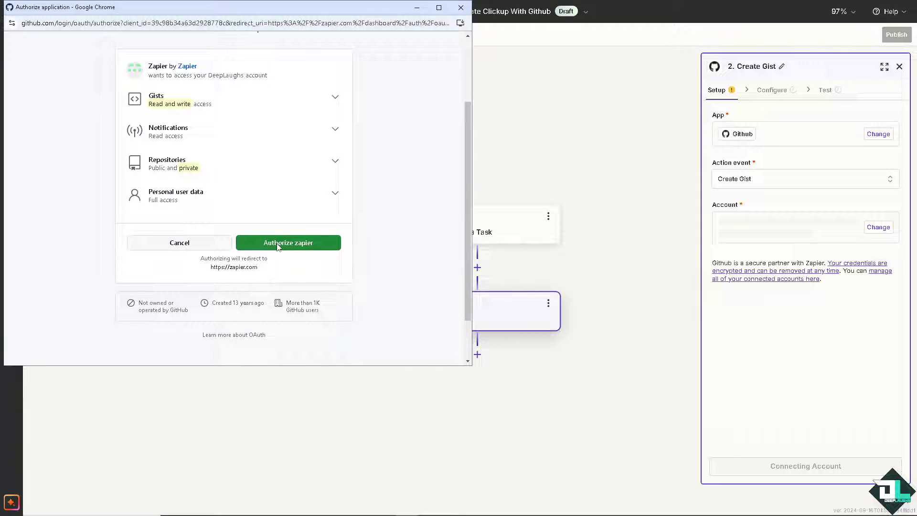
{"action": "left_click", "coordinate": [274, 245]}
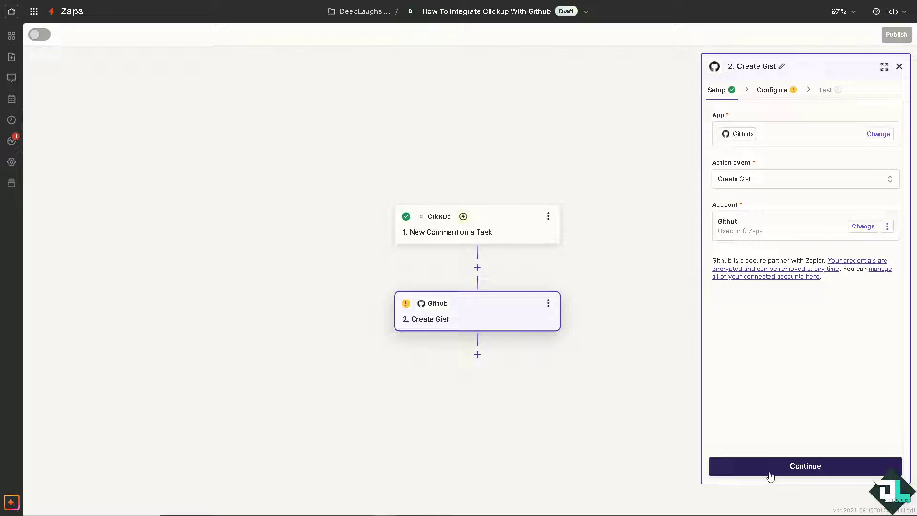
Set the gist filename to DEEPLAUGHS and paste the tutorial title as its content
{"action": "left_click", "coordinate": [769, 473]}
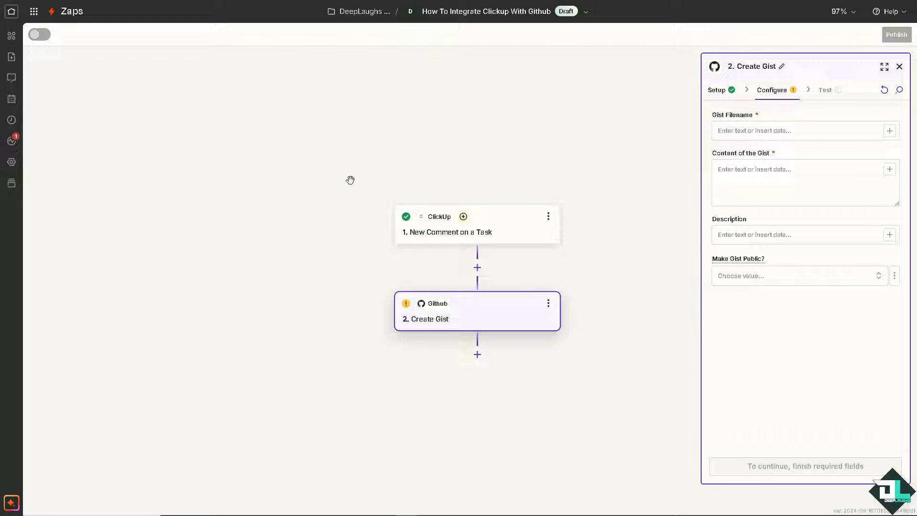
{"action": "left_click", "coordinate": [754, 131]}
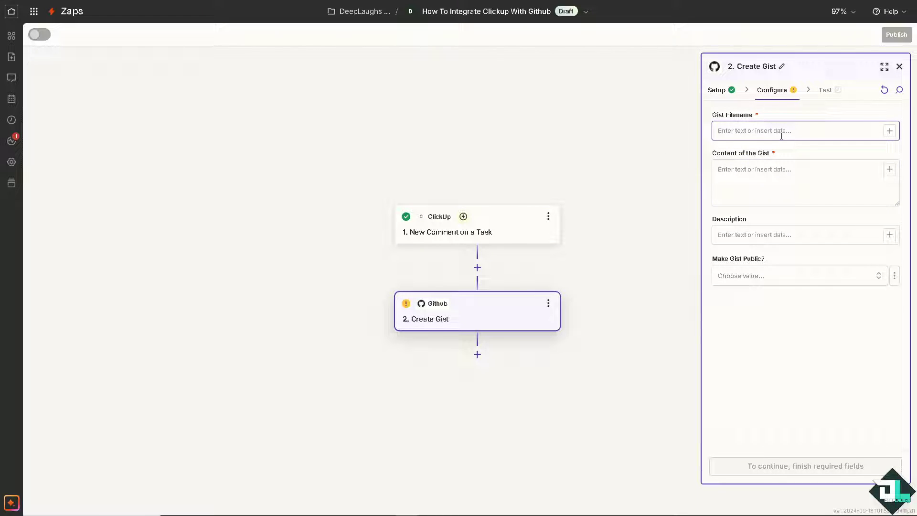
{"action": "type", "text": "How To Integrate Clickup With Github"}
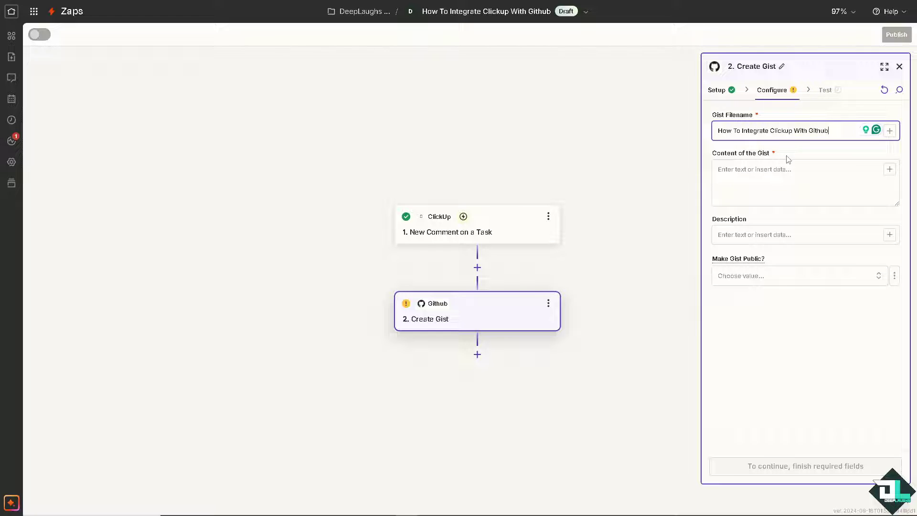
{"action": "left_click", "coordinate": [777, 180]}
{"action": "type", "text": "How To Integrate Clickup With Github"}
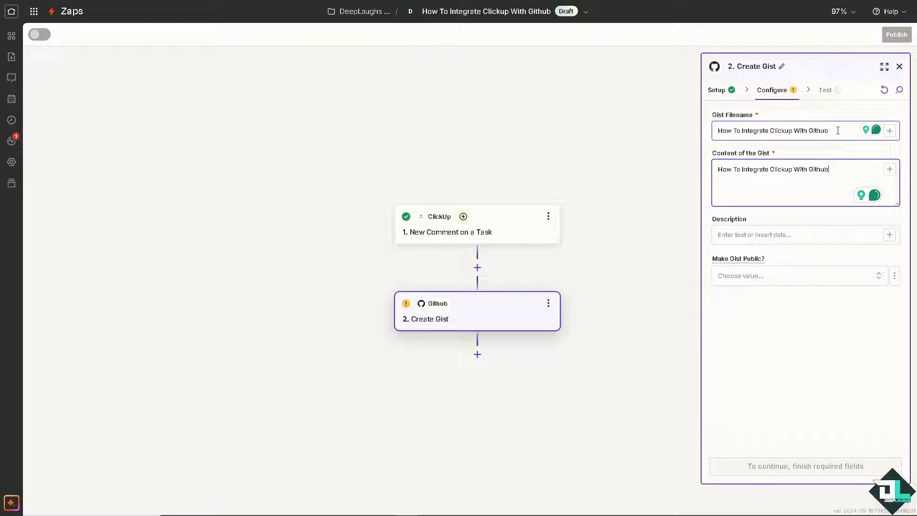
{"action": "key", "text": "ctrl+a"}
{"action": "type", "text": "DEEPLAU"}
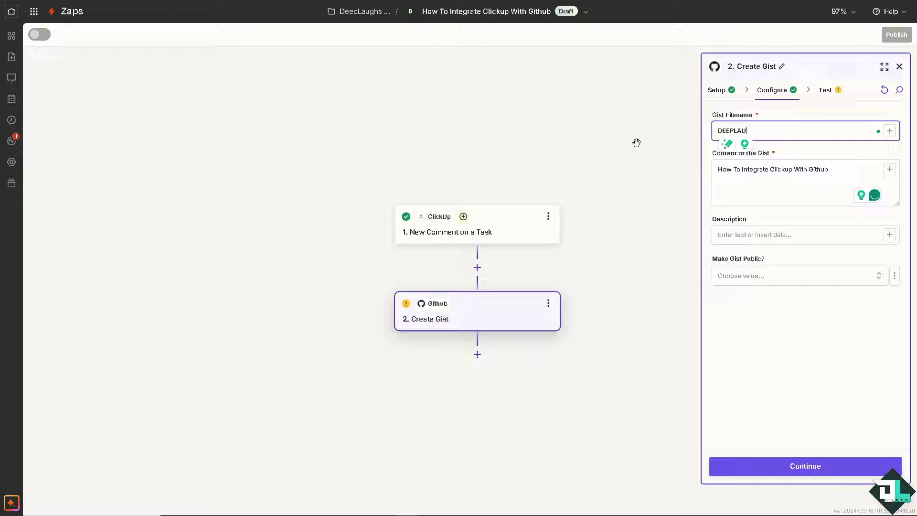
{"action": "type", "text": "GHS"}
Use the tutorial title as the gist description and set Make Gist Public to True
{"action": "left_click", "coordinate": [743, 235]}
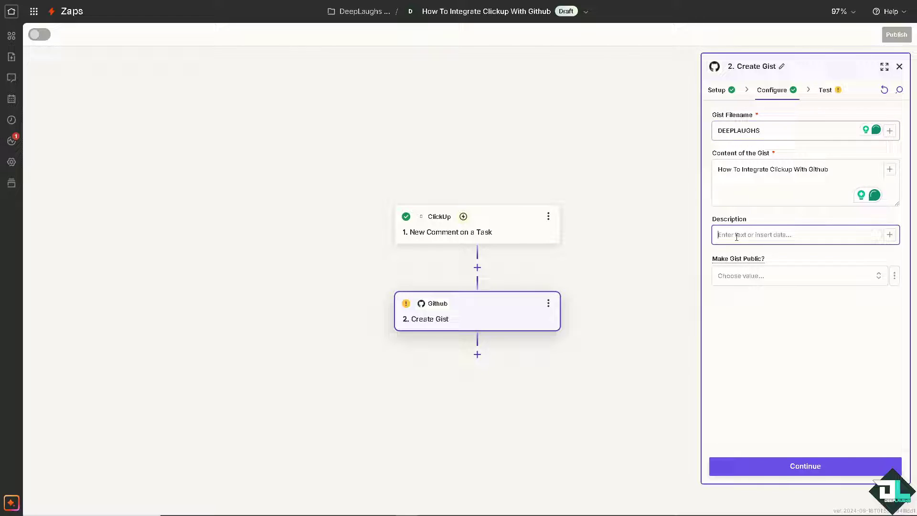
{"action": "type", "text": "How To Integrate Clickup With Github"}
{"action": "left_click", "coordinate": [779, 282]}
{"action": "left_click", "coordinate": [544, 329]}
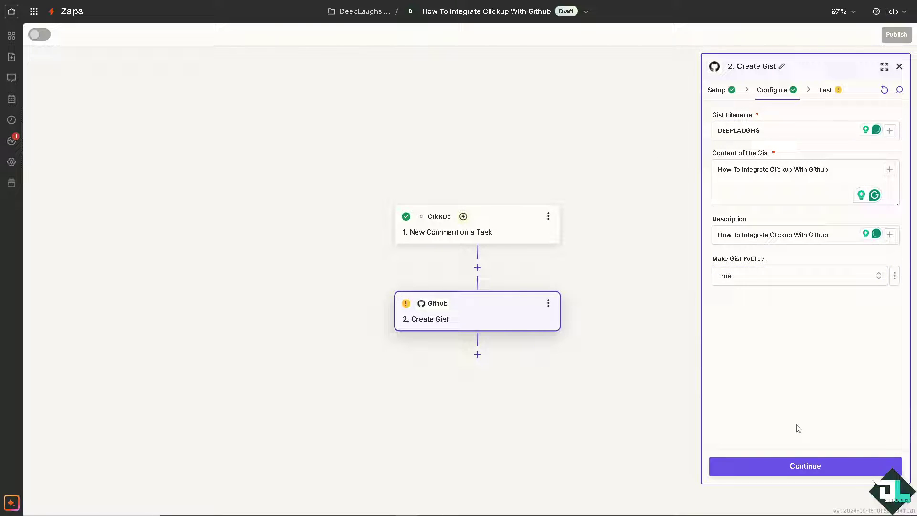
{"action": "left_click", "coordinate": [789, 467]}
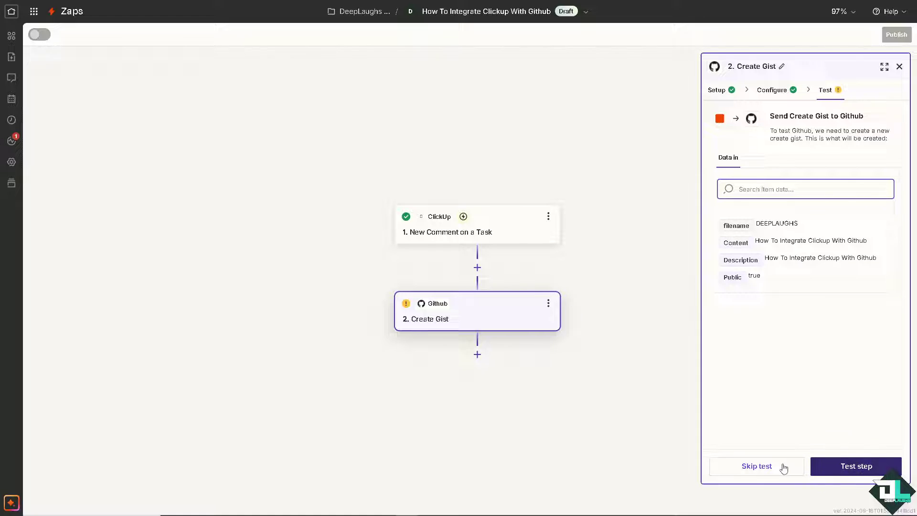
Send a test gist to GitHub, then publish the Zap
{"action": "left_click", "coordinate": [856, 467]}
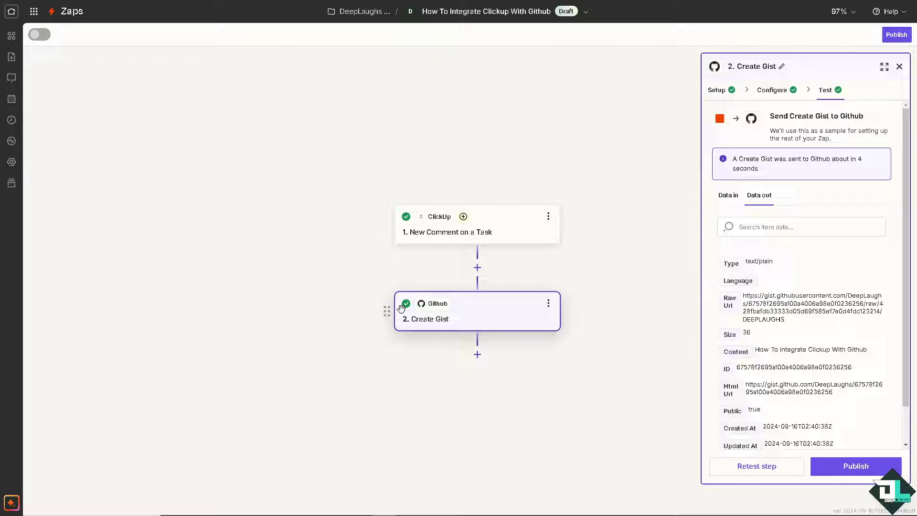
{"action": "left_click", "coordinate": [816, 474]}
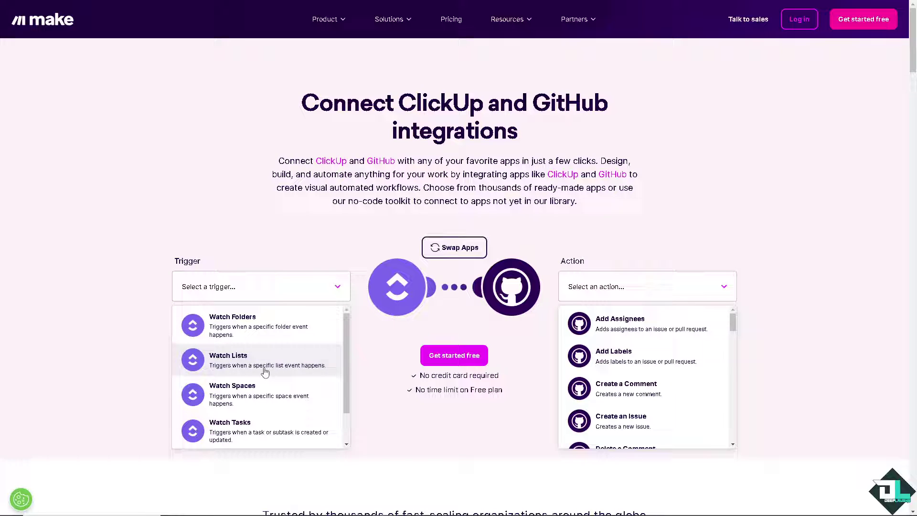
Pick Watch Folders as the ClickUp trigger and Add Assignees as the GitHub action
{"action": "left_click", "coordinate": [260, 338]}
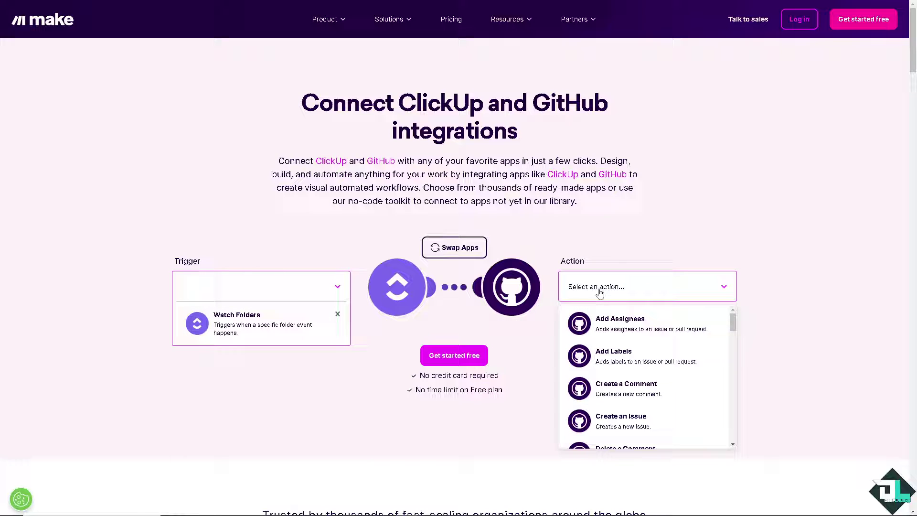
{"action": "left_click", "coordinate": [660, 331]}
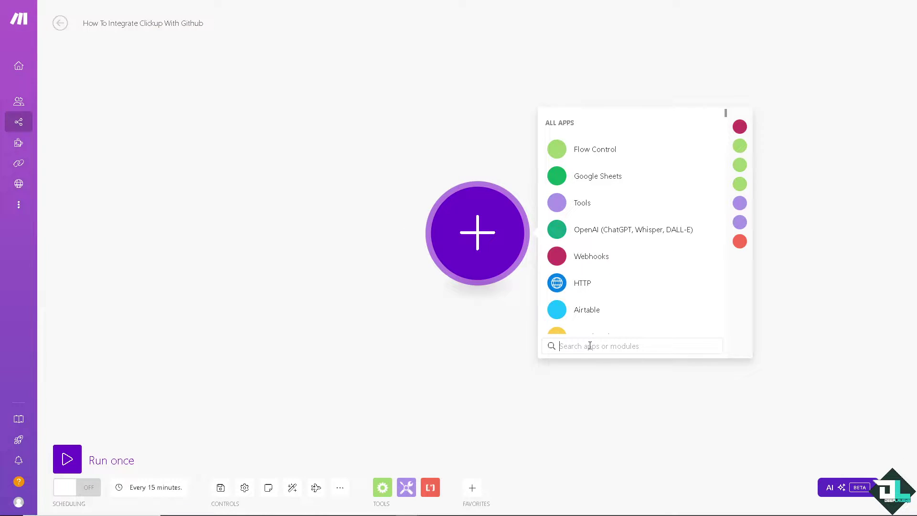
Search 'click' and add ClickUp's Watch Tasks (INSTANT) trigger as the first module
{"action": "type", "text": "click"}
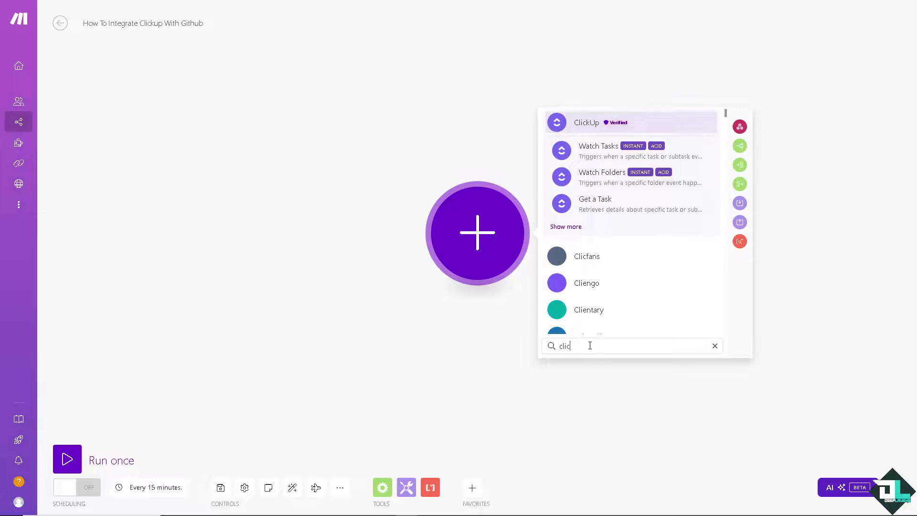
{"action": "left_click", "coordinate": [589, 123]}
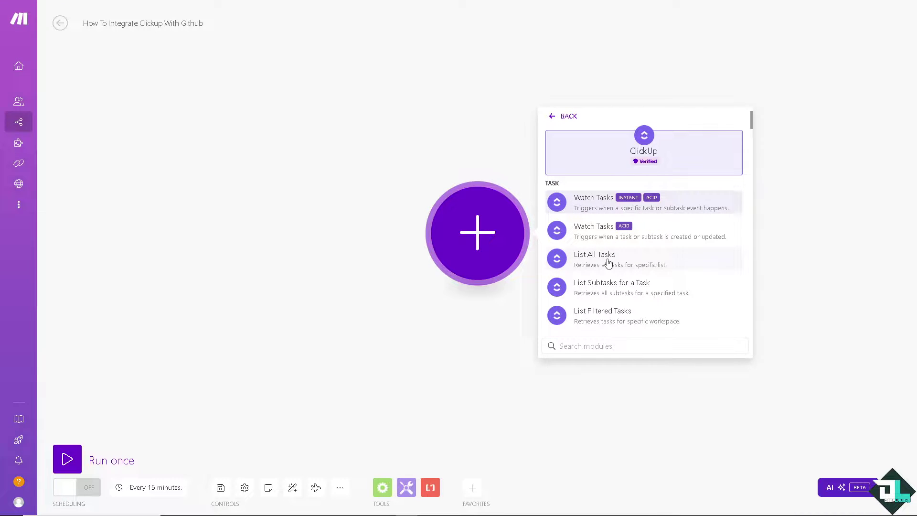
{"action": "left_click", "coordinate": [591, 207]}
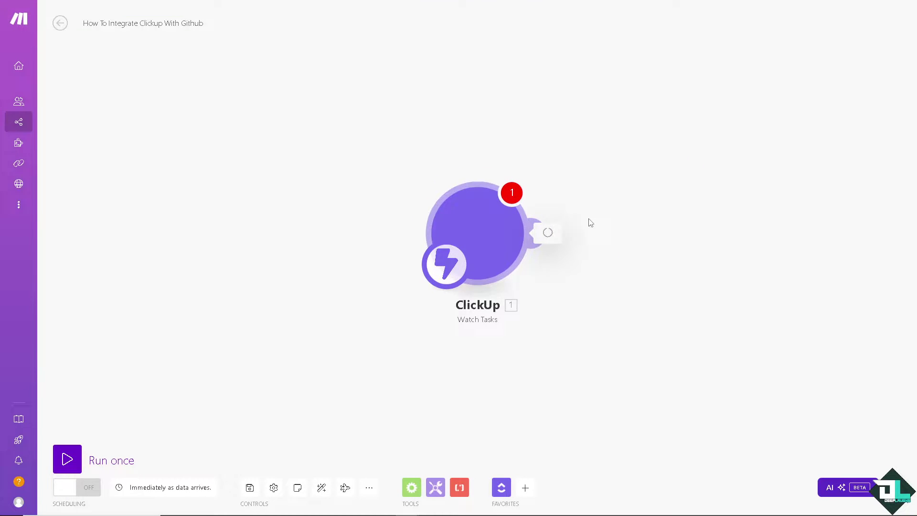
Create a Task Created webhook for the How-To Tutorials workspace, filtered by Space to DeepLaughs
{"action": "left_click", "coordinate": [630, 231]}
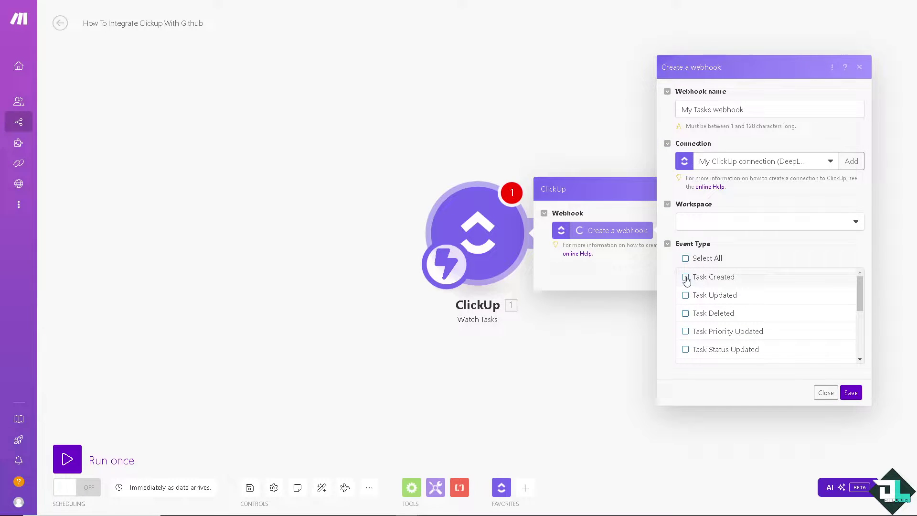
{"action": "left_click", "coordinate": [686, 278]}
{"action": "left_click", "coordinate": [846, 222]}
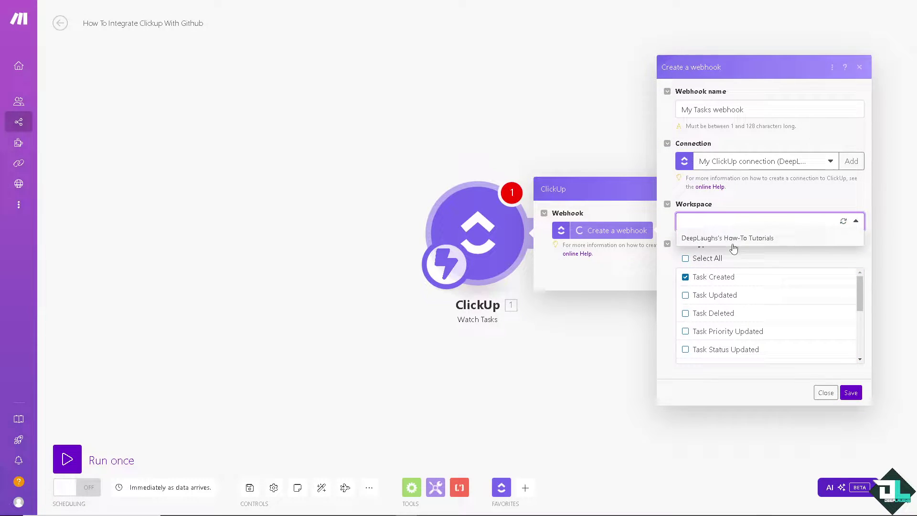
{"action": "left_click", "coordinate": [734, 241]}
{"action": "left_click", "coordinate": [768, 243]}
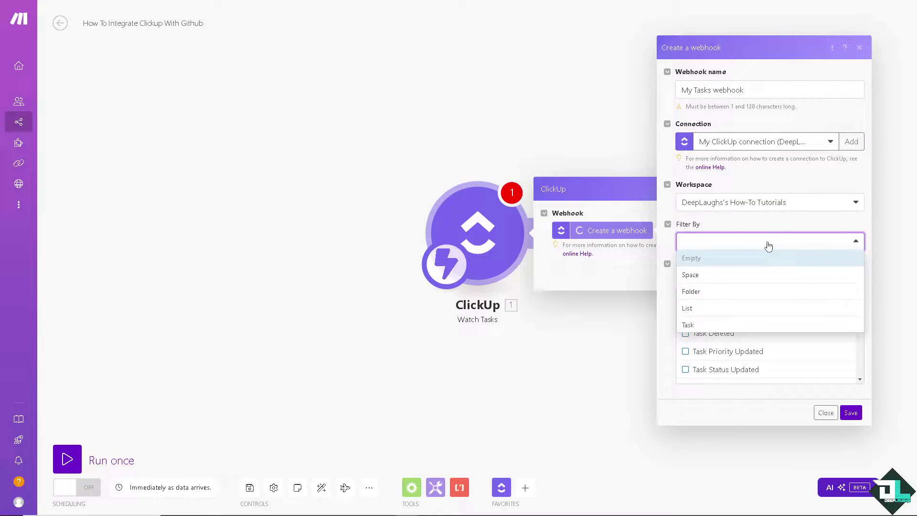
{"action": "left_click", "coordinate": [712, 276]}
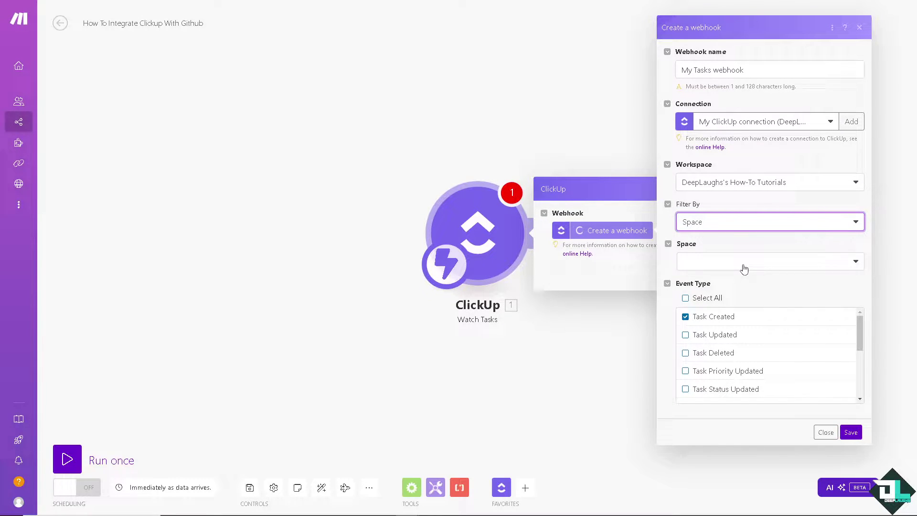
{"action": "left_click", "coordinate": [743, 263]}
{"action": "left_click", "coordinate": [714, 283]}
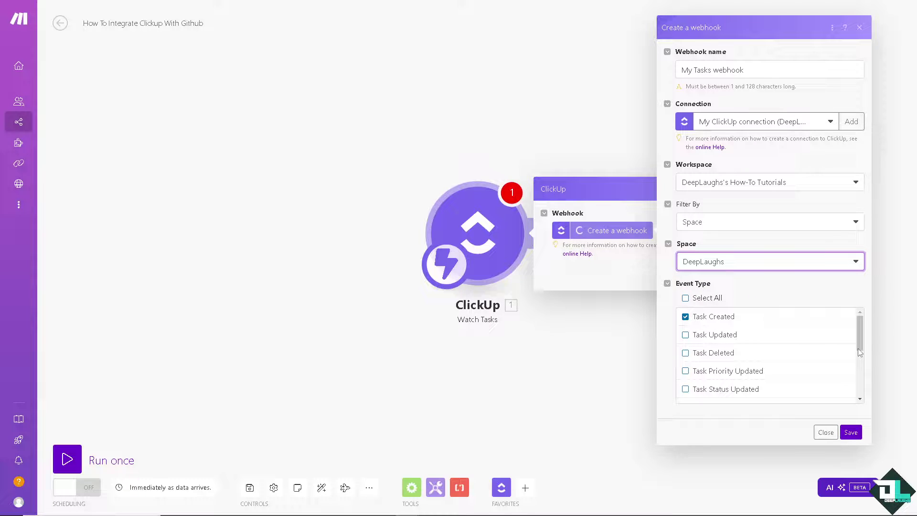
{"action": "left_click", "coordinate": [851, 433]}
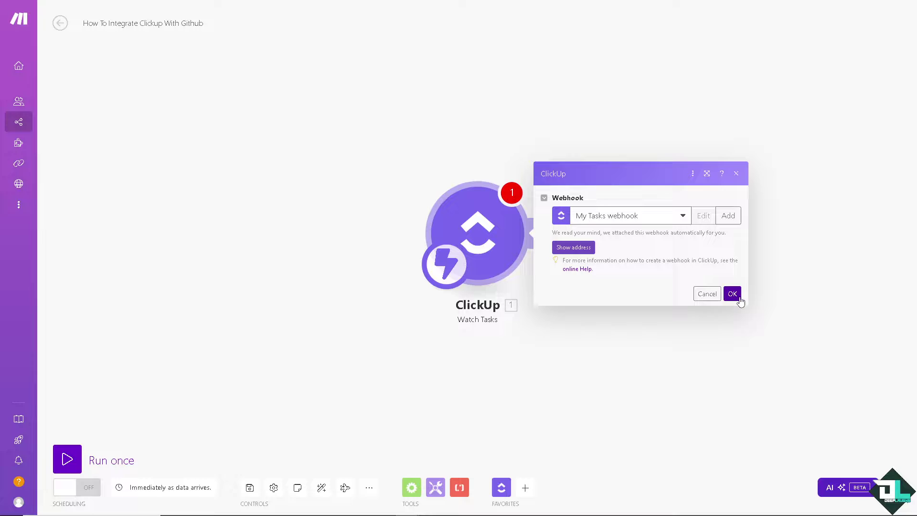
{"action": "left_click", "coordinate": [732, 294]}
Search 'Github' and add its Get an Organization module after the ClickUp trigger
{"action": "left_click", "coordinate": [565, 237]}
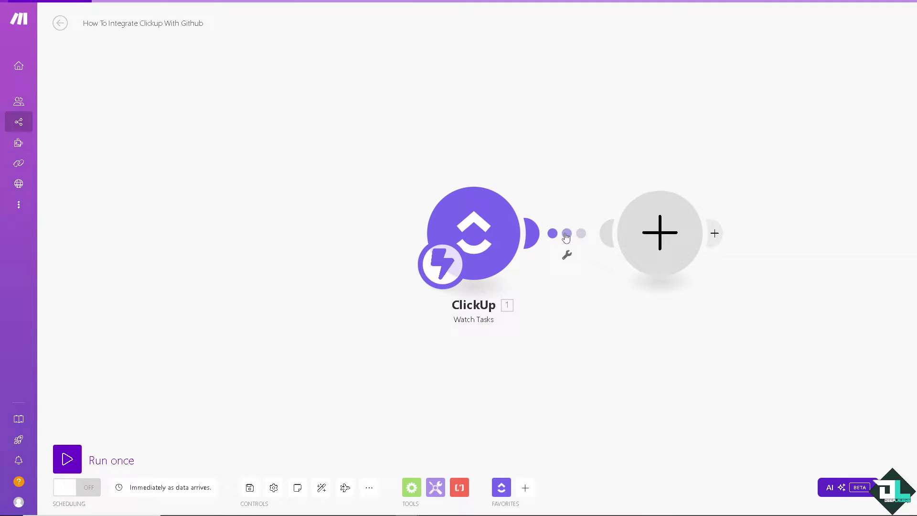
{"action": "type", "text": "G"}
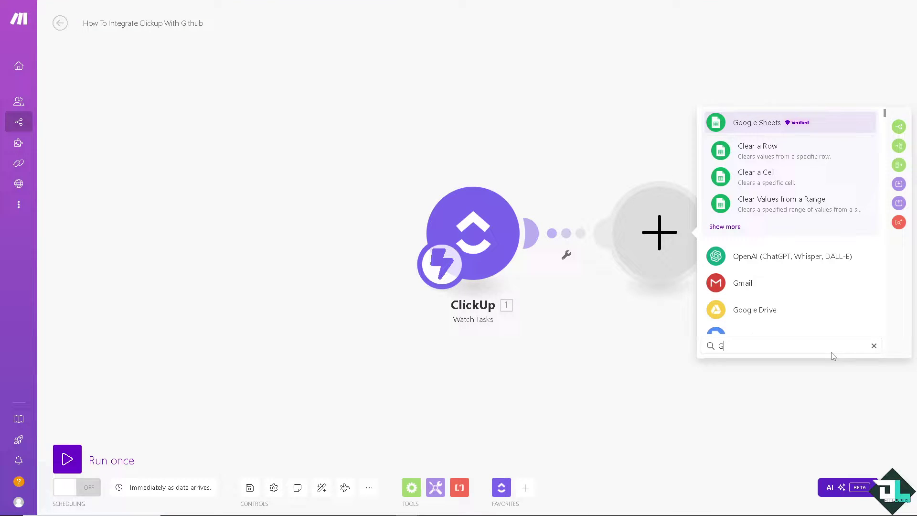
{"action": "type", "text": "ithub"}
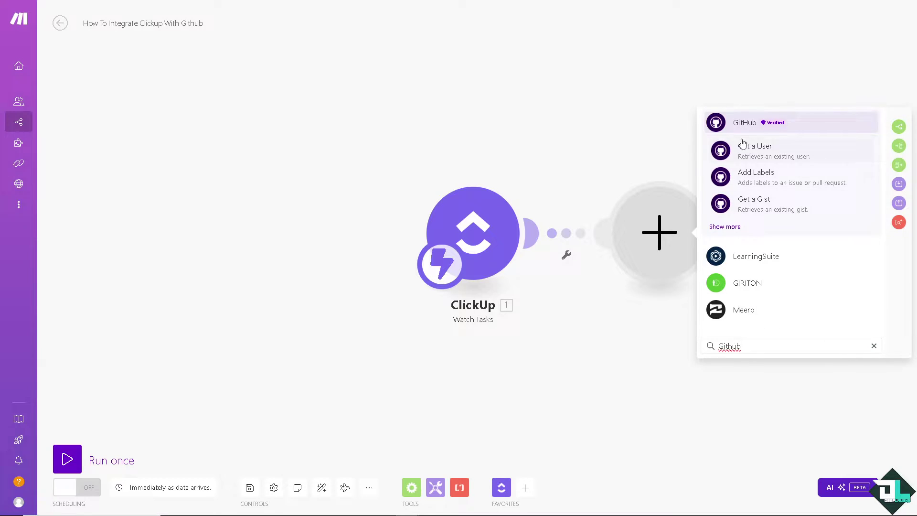
{"action": "left_click", "coordinate": [746, 122]}
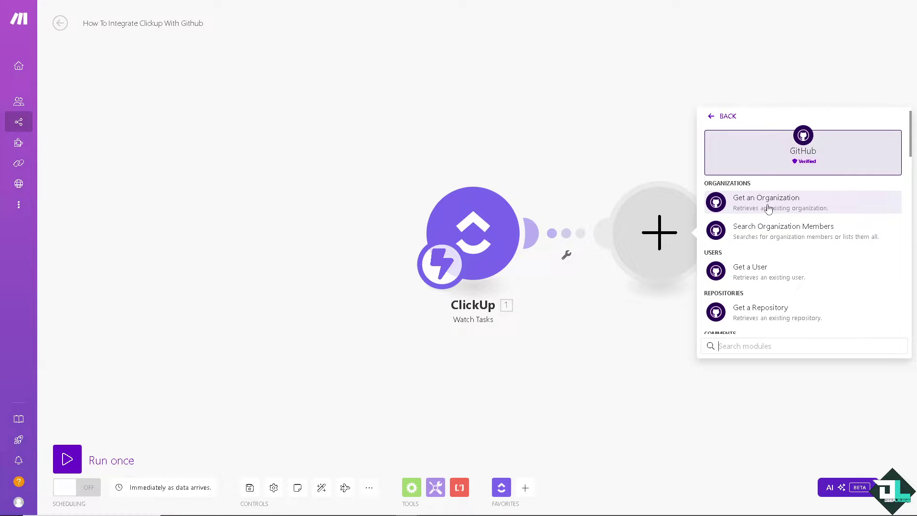
{"action": "left_click", "coordinate": [768, 205]}
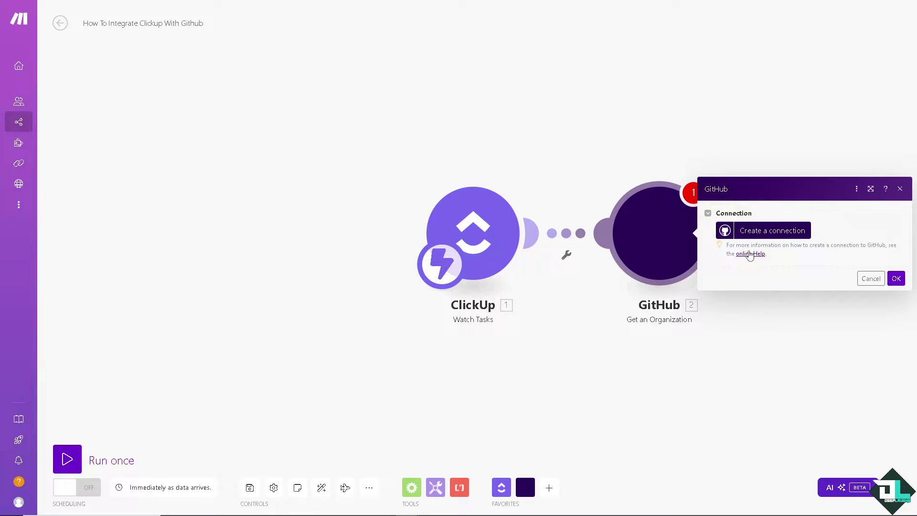
Create a token-based GitHub connection using the saved access token and save it
{"action": "left_click", "coordinate": [787, 231]}
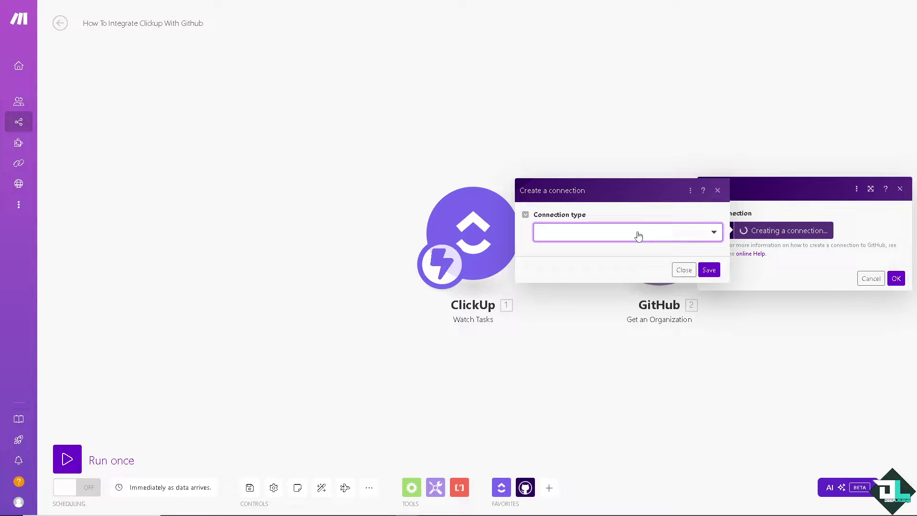
{"action": "left_click", "coordinate": [639, 235]}
{"action": "left_click", "coordinate": [567, 266]}
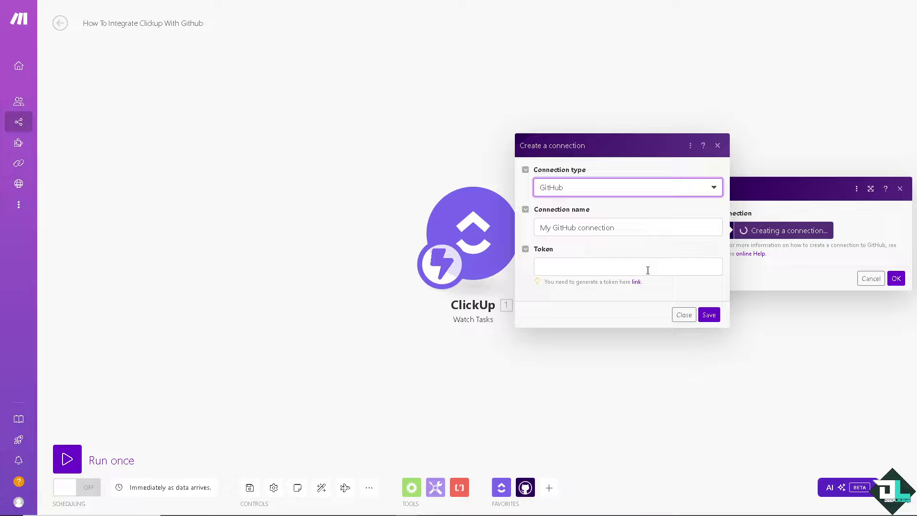
{"action": "left_click", "coordinate": [618, 271]}
{"action": "left_click", "coordinate": [629, 288]}
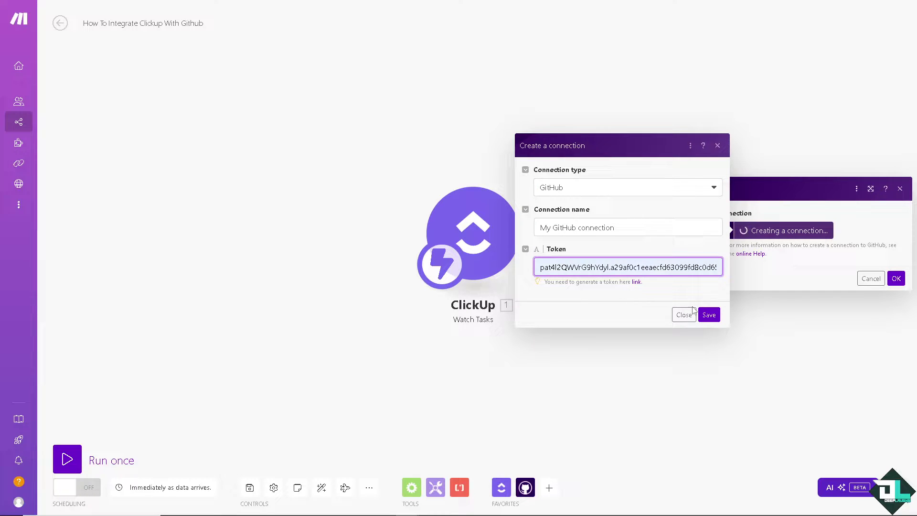
{"action": "left_click", "coordinate": [712, 316]}
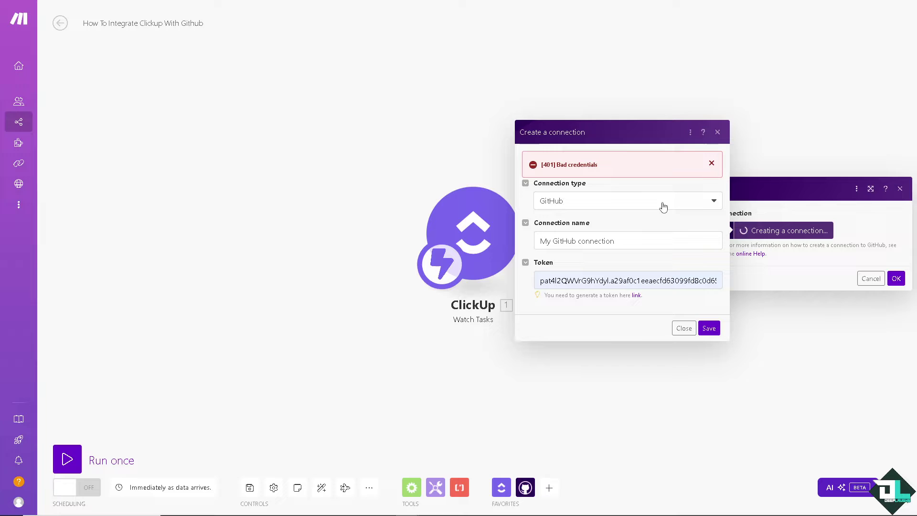
After the 401 Bad credentials error, retry, then close the dialog and cancel setup
{"action": "left_click", "coordinate": [710, 328]}
{"action": "left_click", "coordinate": [710, 329]}
{"action": "left_click", "coordinate": [718, 133]}
{"action": "left_click", "coordinate": [857, 295]}
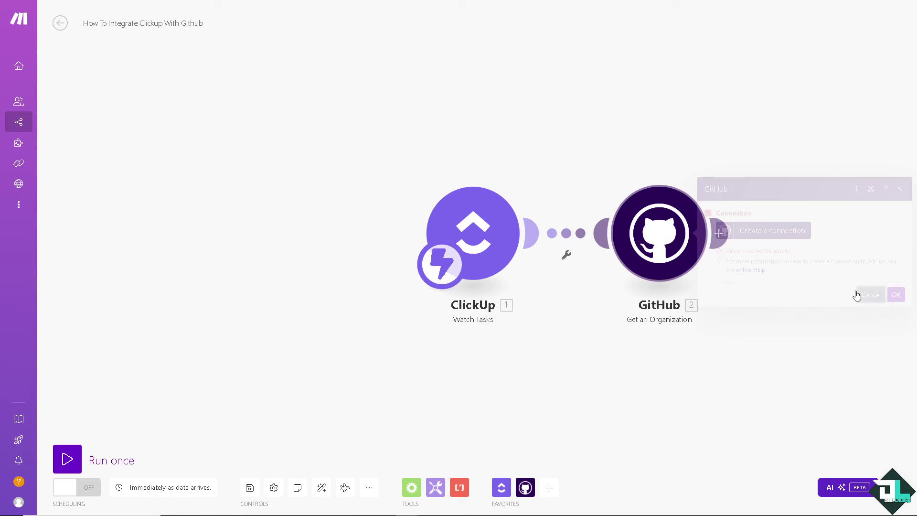